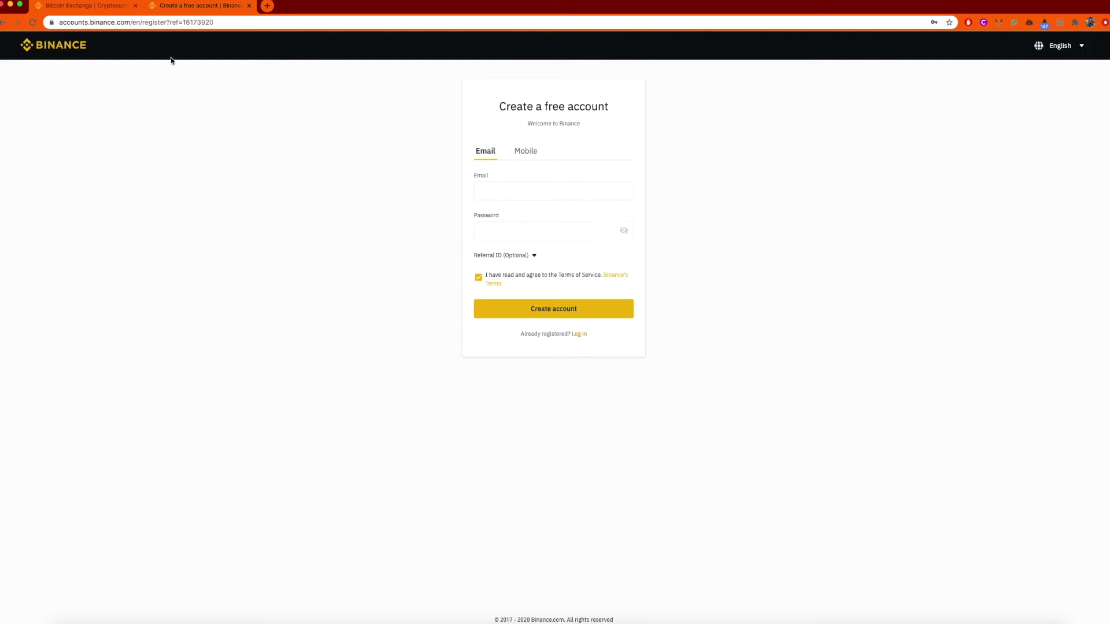
- Switch back to the binance.com home page tab with its crypto price list
click(113, 8)
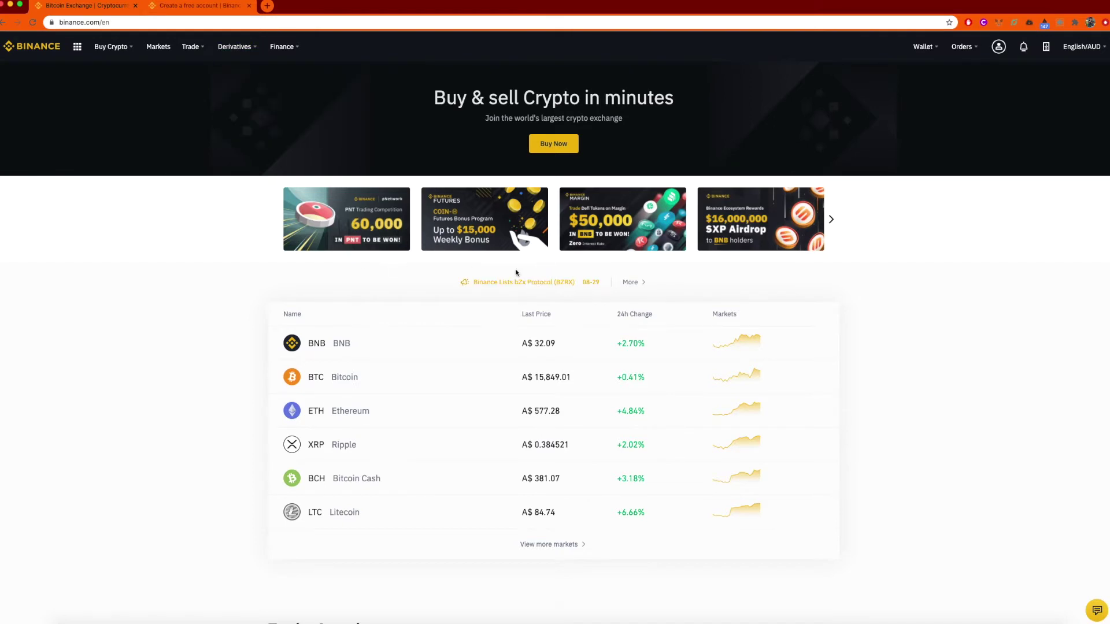
- Reload the Binance home page, browse it, and open Security from the profile menu
click(18, 48)
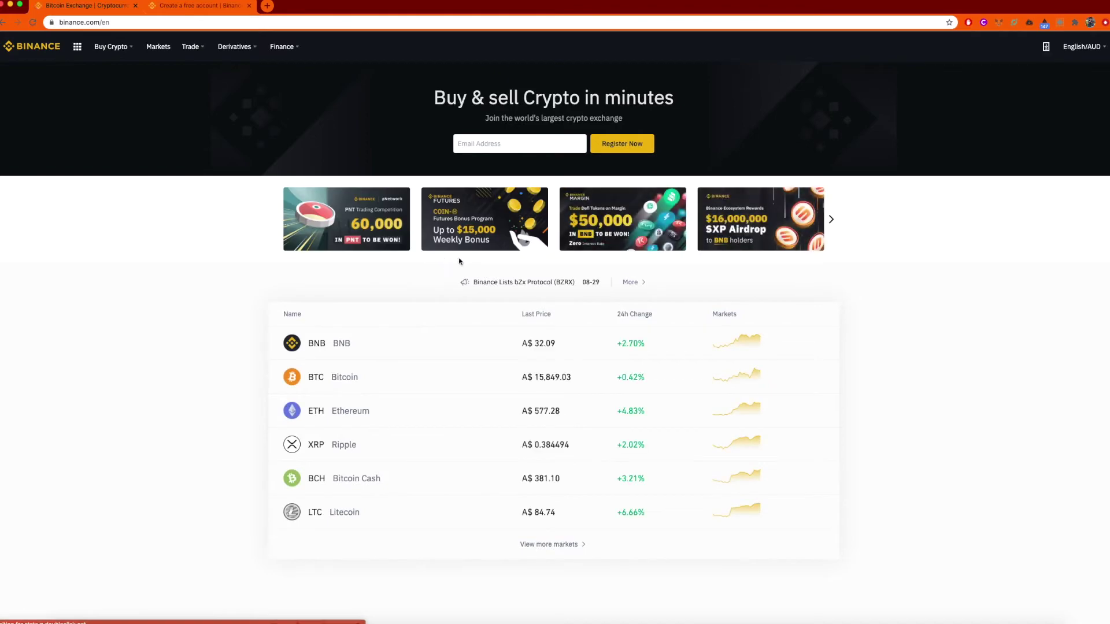
scroll(445, 255, down, 7)
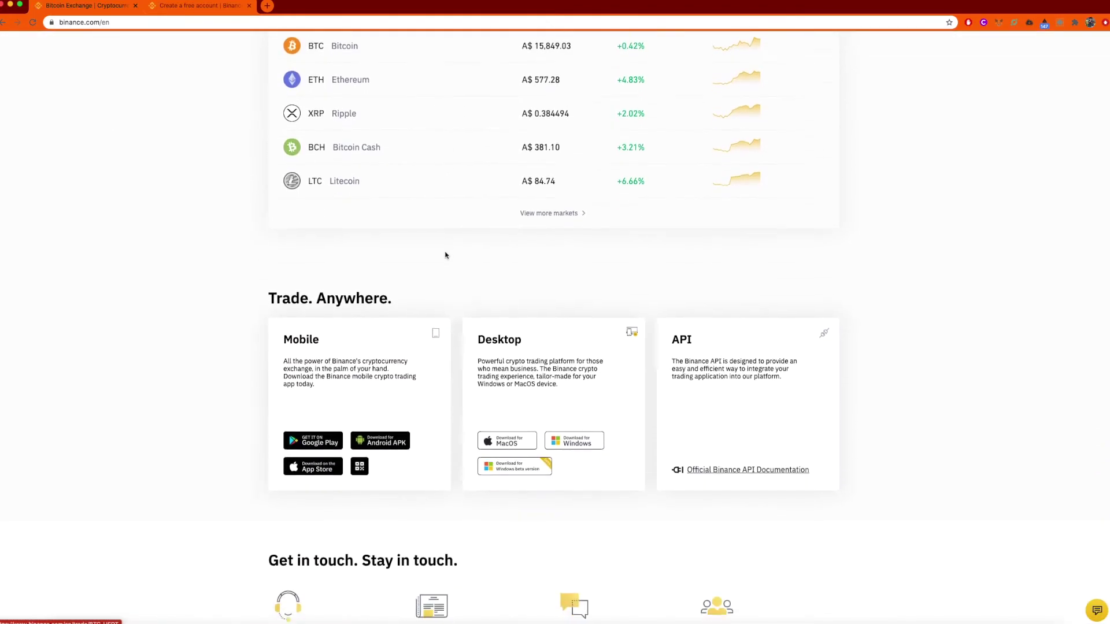
scroll(446, 255, down, 3)
scroll(446, 255, up, 9)
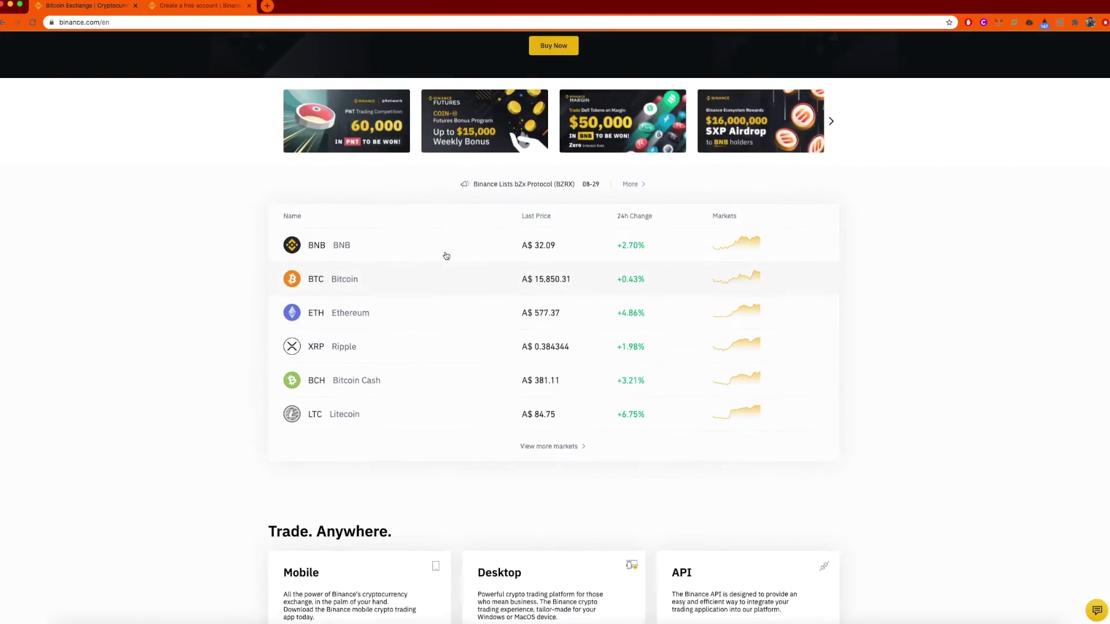
scroll(581, 92, up, 1)
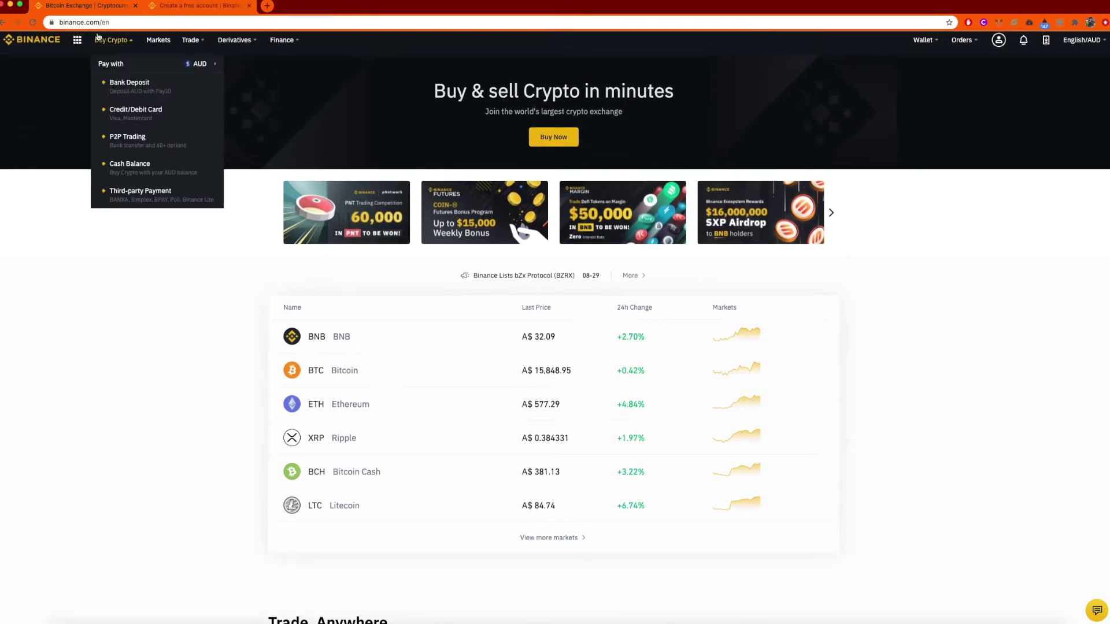
mouse_move(316, 47)
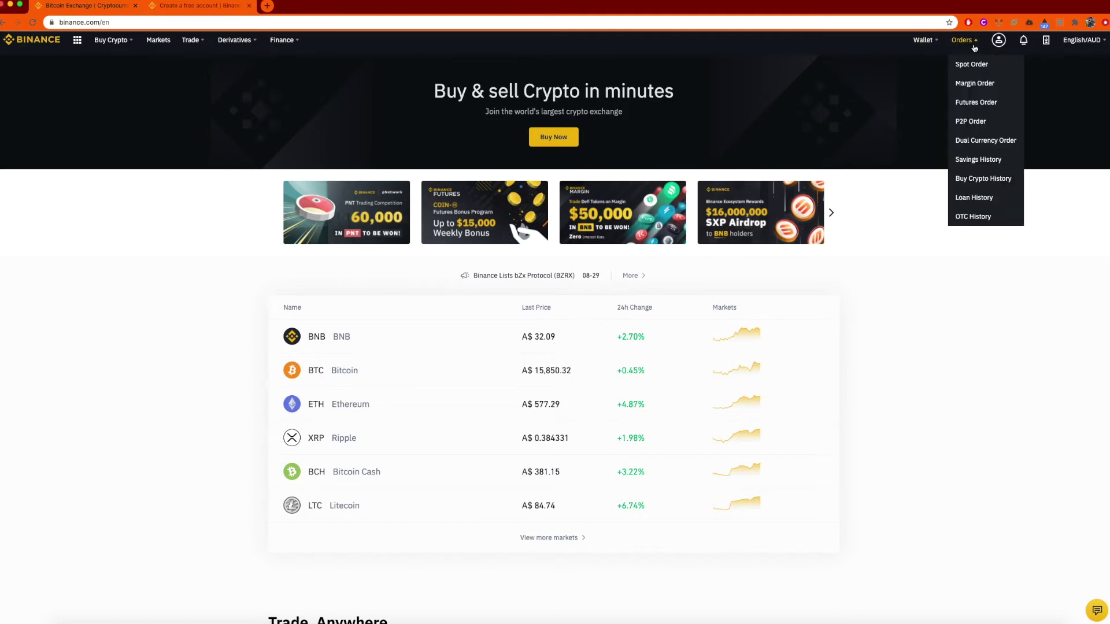
mouse_move(1013, 48)
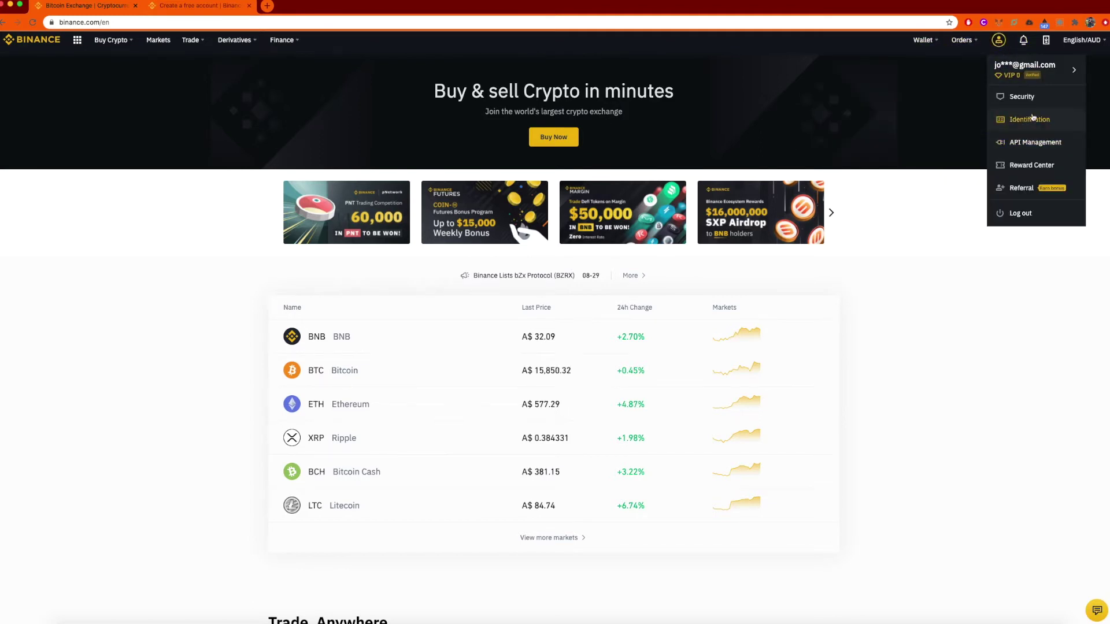
click(1023, 97)
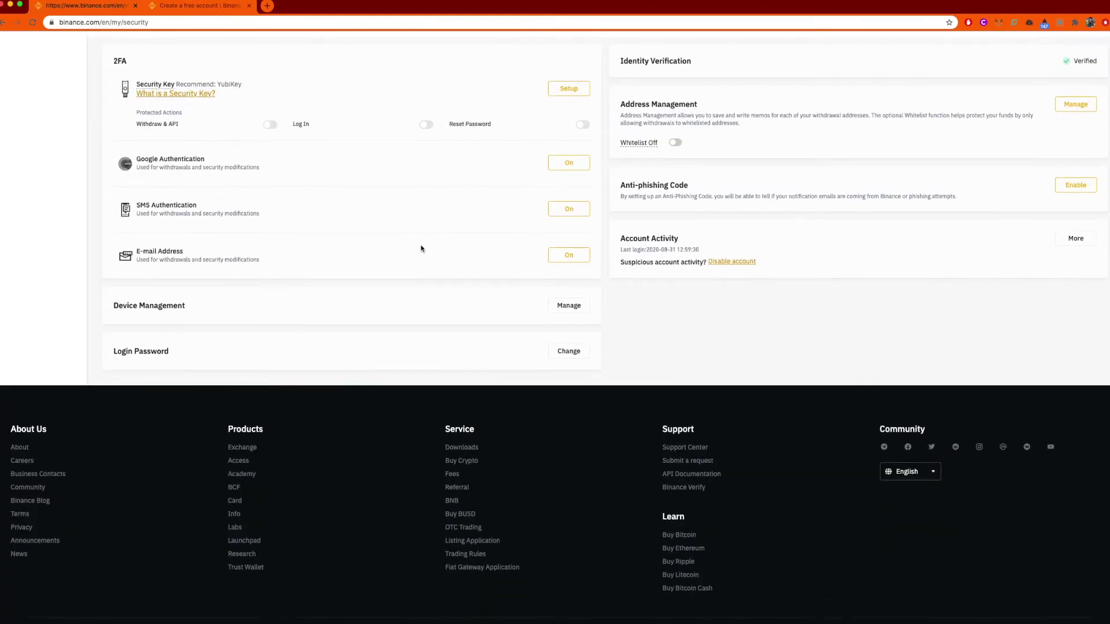
scroll(421, 249, down, 3)
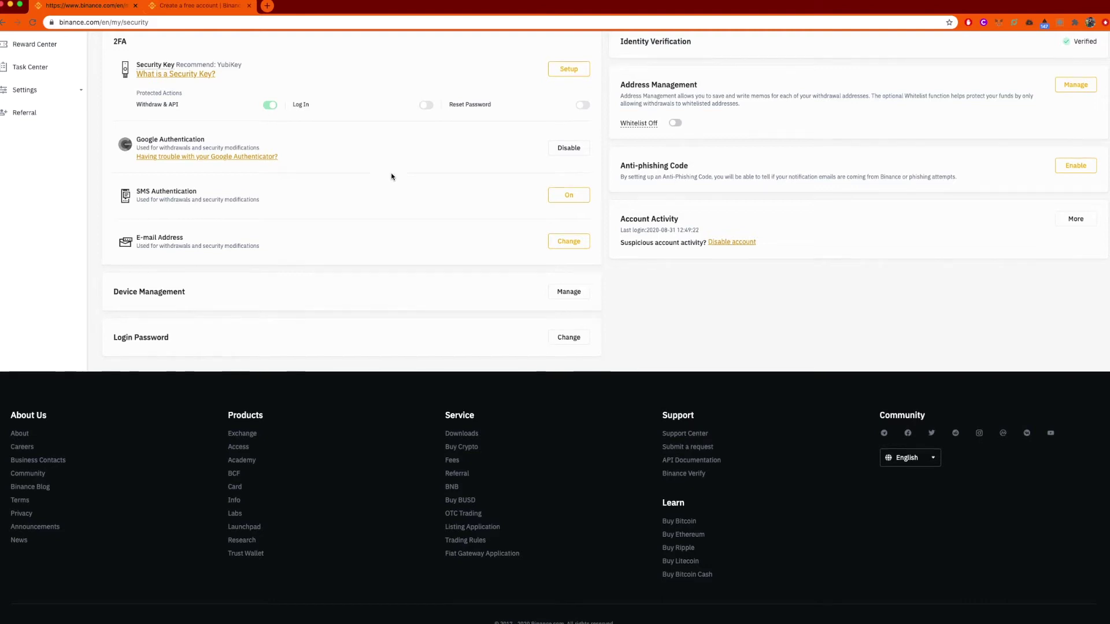
- Review the 2FA and Address Management settings, then return home and open Buy Crypto with AUD
scroll(389, 173, up, 2)
click(31, 53)
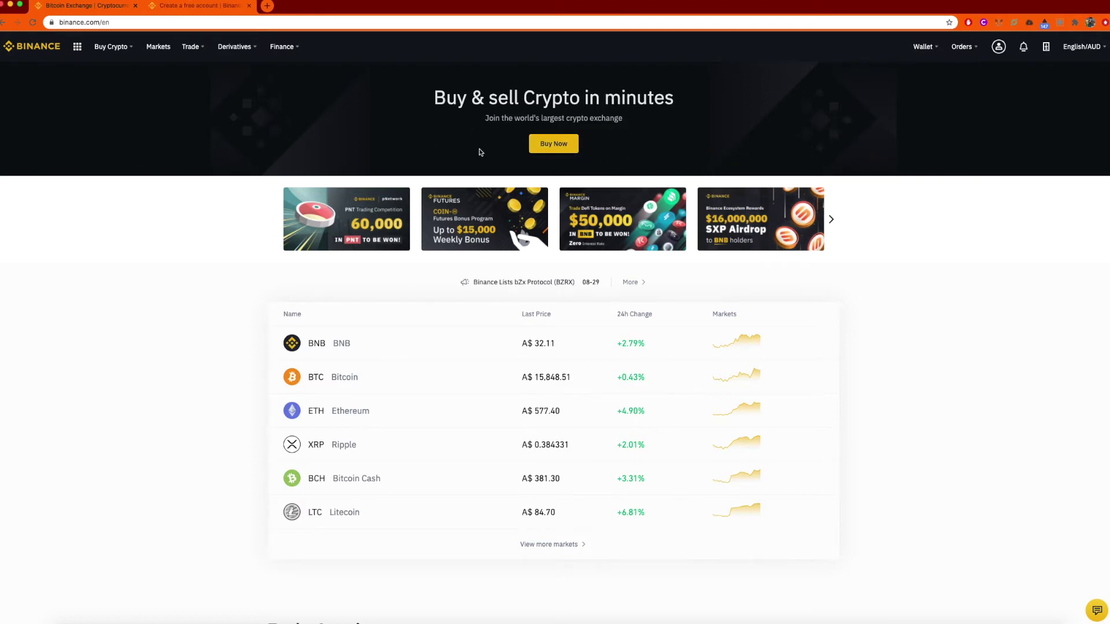
click(558, 148)
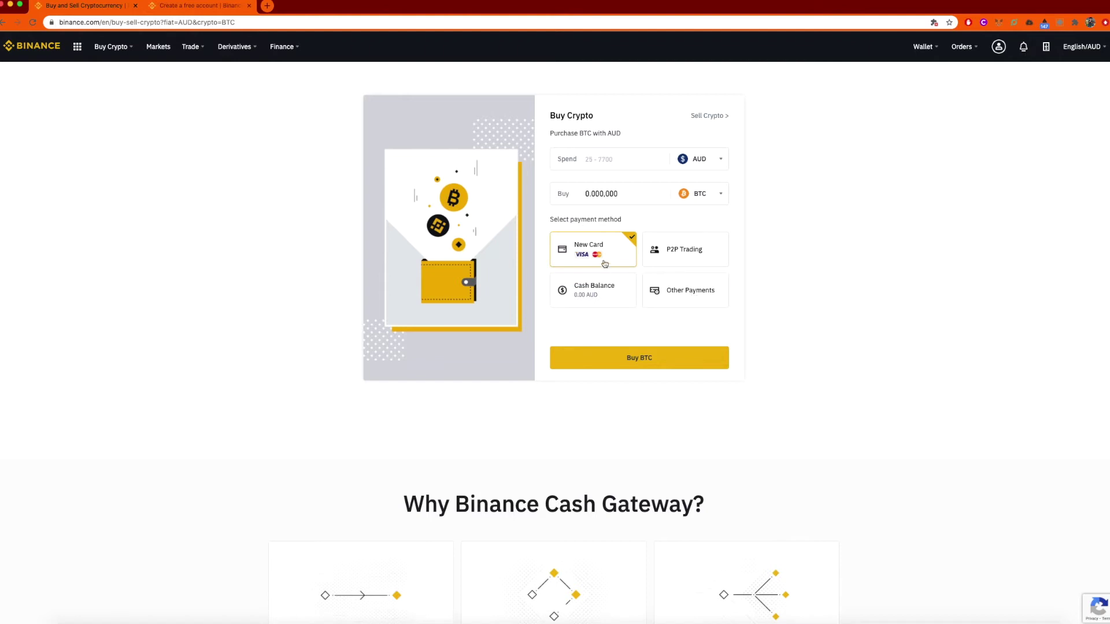
- Switch to other payment methods and pick ETH as the coin to buy with AUD
click(670, 298)
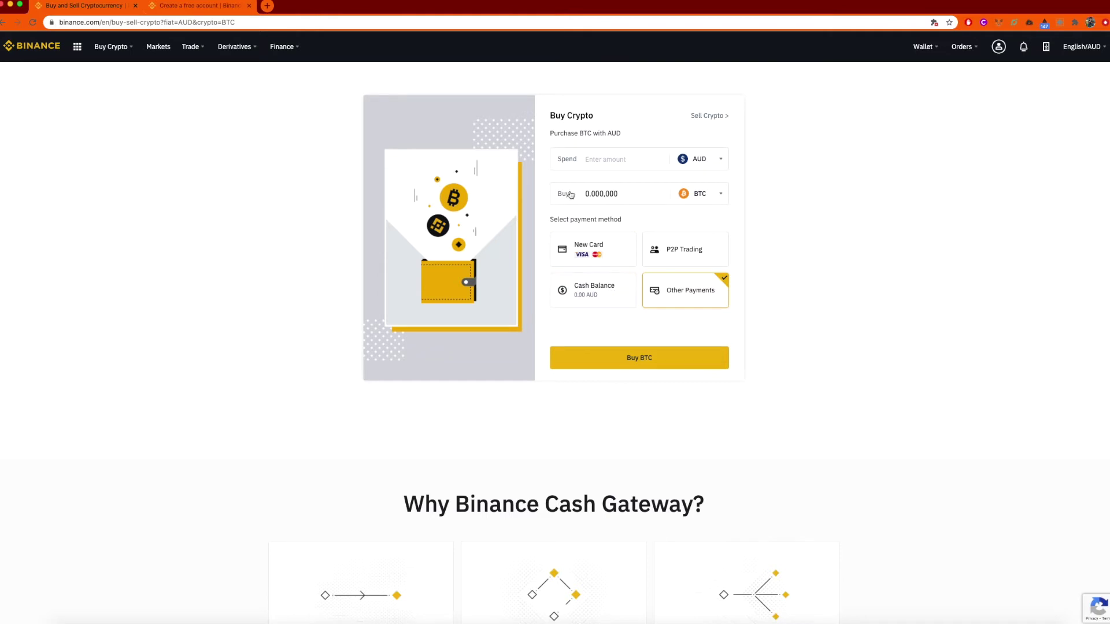
click(699, 194)
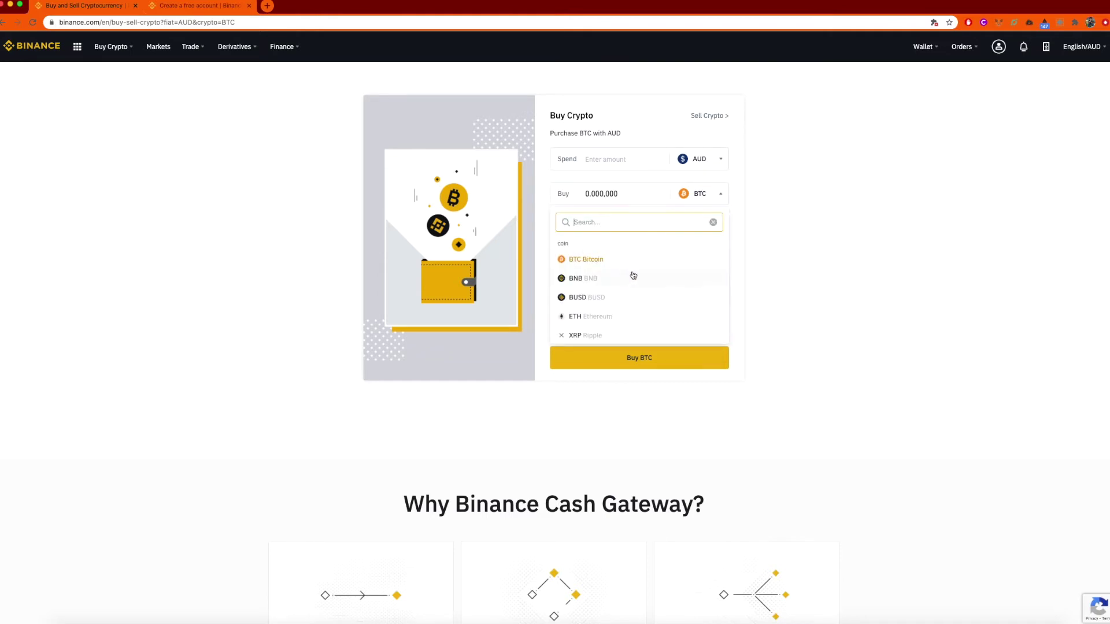
scroll(634, 276, down, 8)
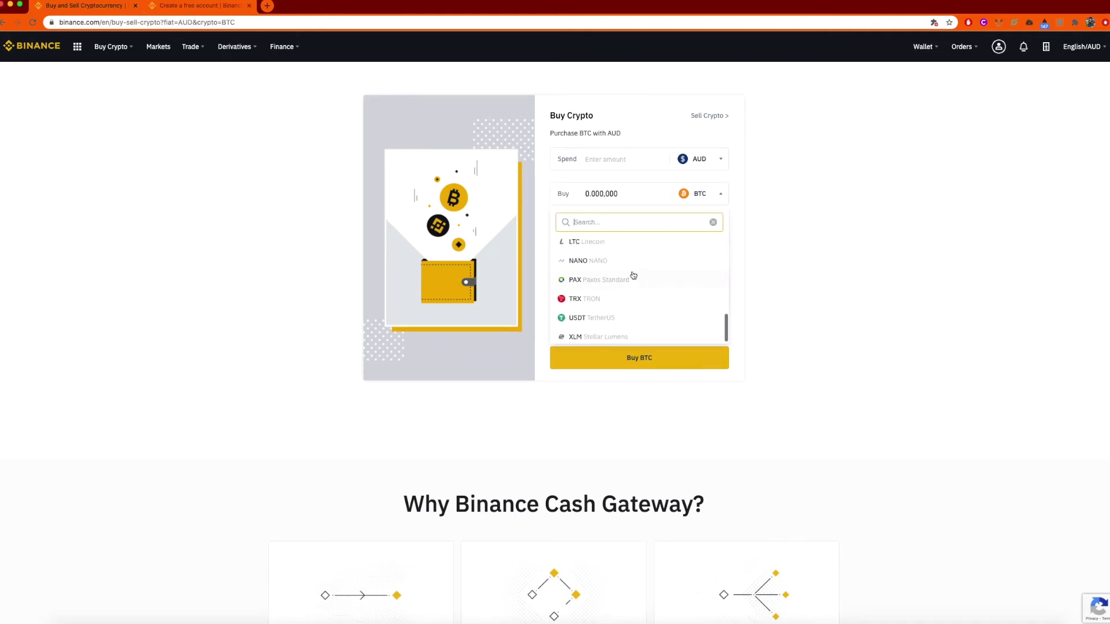
scroll(634, 276, up, 3)
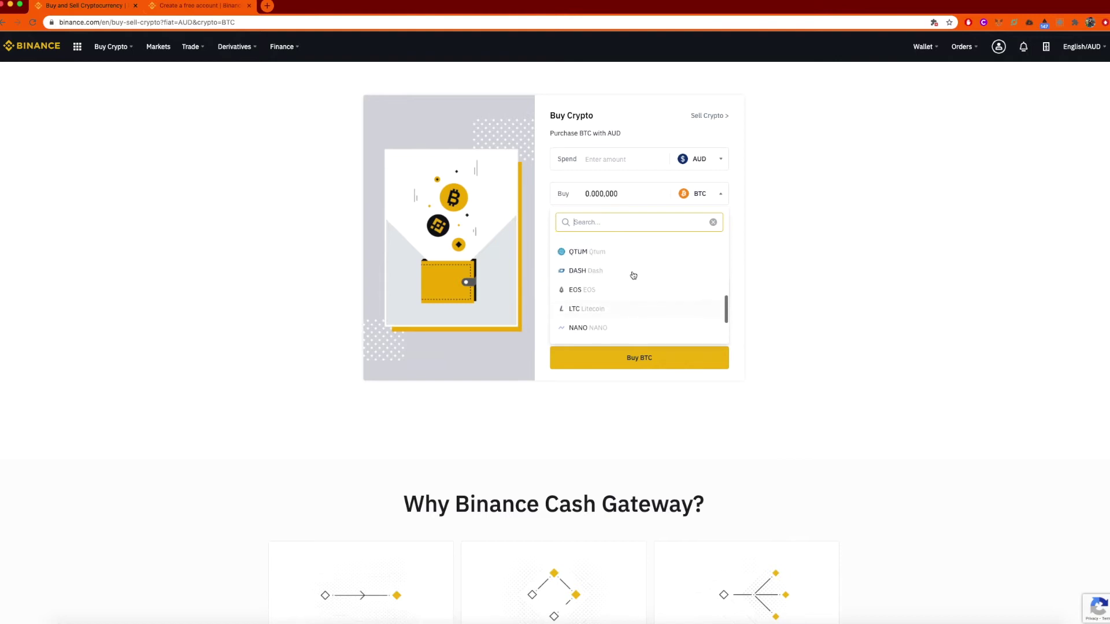
scroll(633, 276, up, 5)
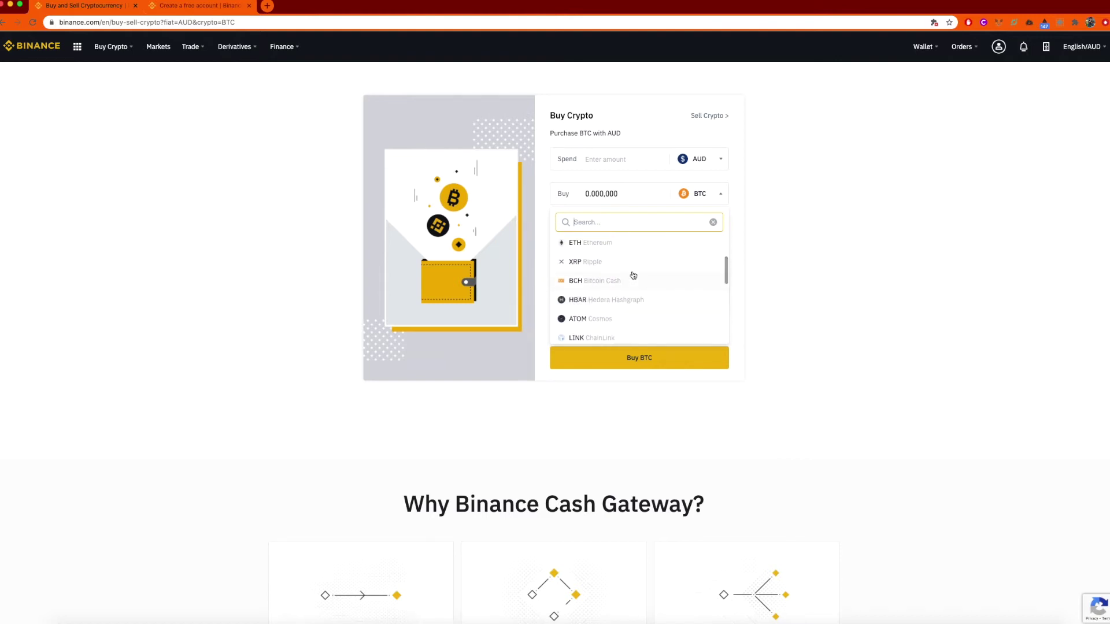
scroll(633, 276, up, 5)
text(s)
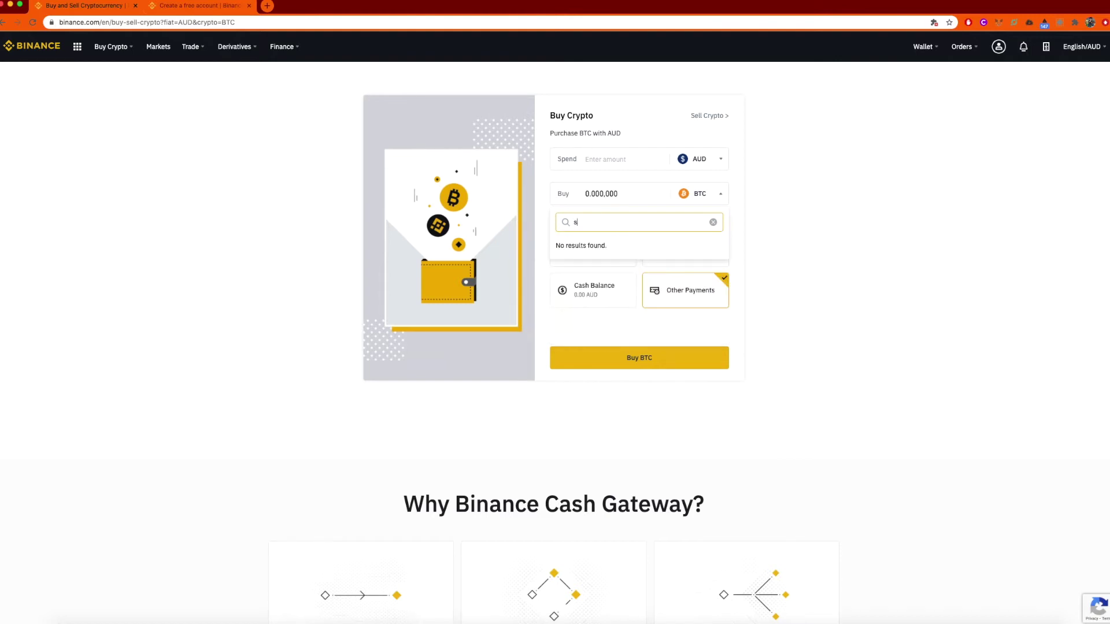
key(BackSpace)
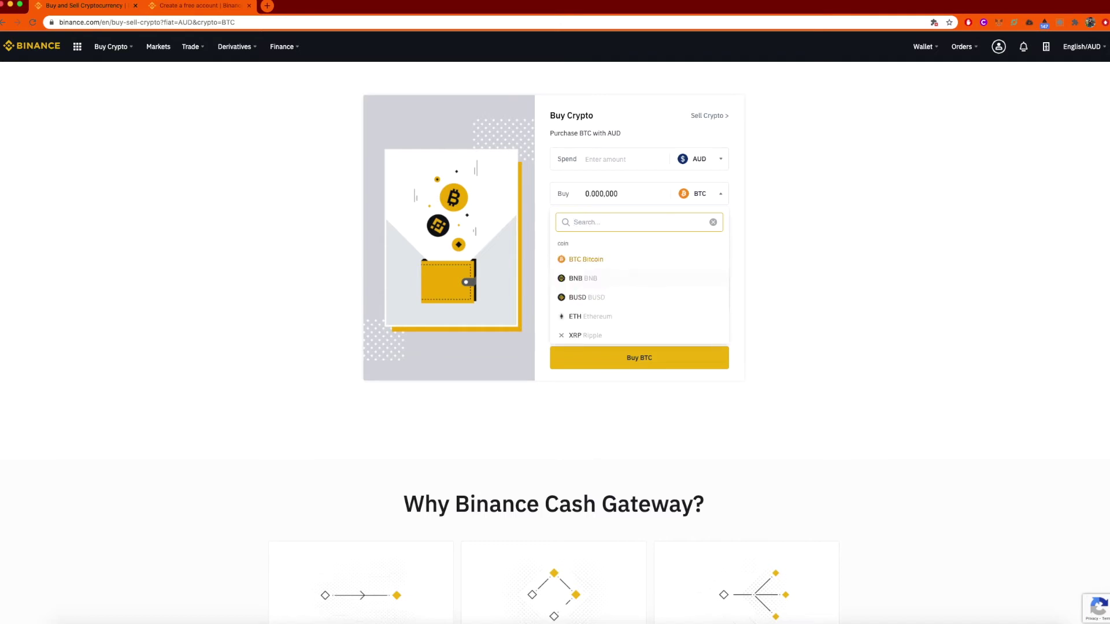
click(607, 317)
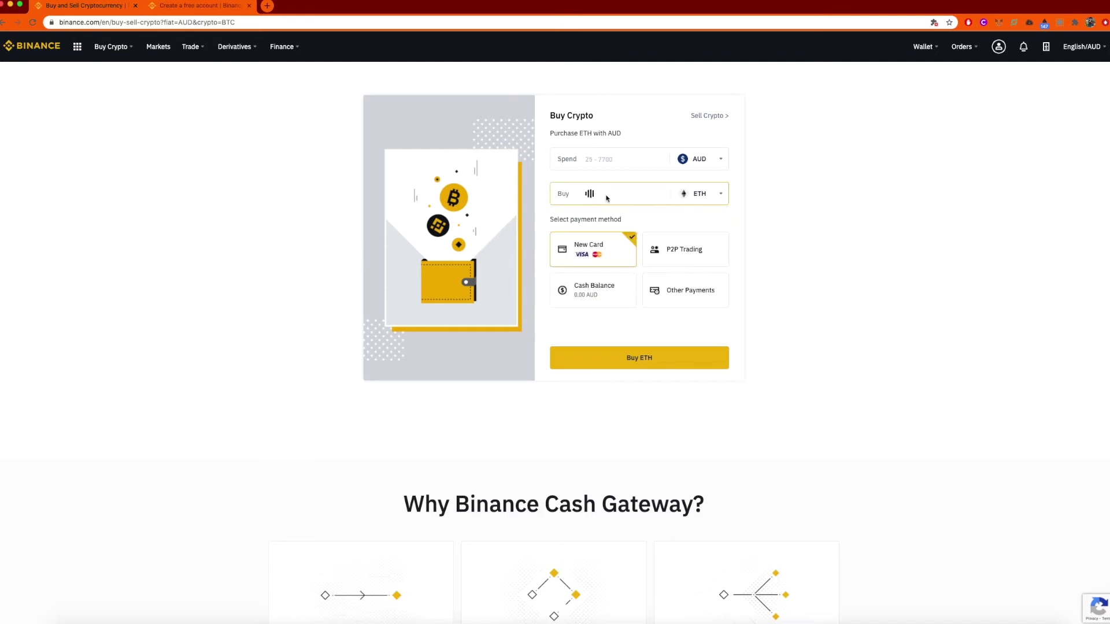
- Enter a 25 AUD spend and submit Buy ETH to get the 0.04185 ETH confirmation
click(637, 157)
text(25)
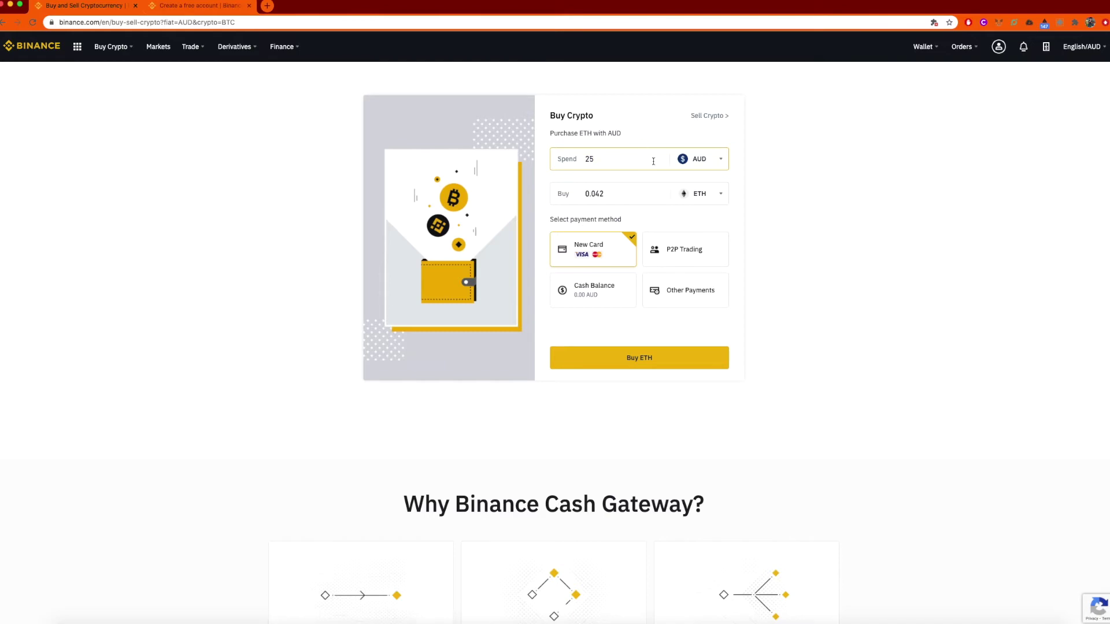
click(647, 359)
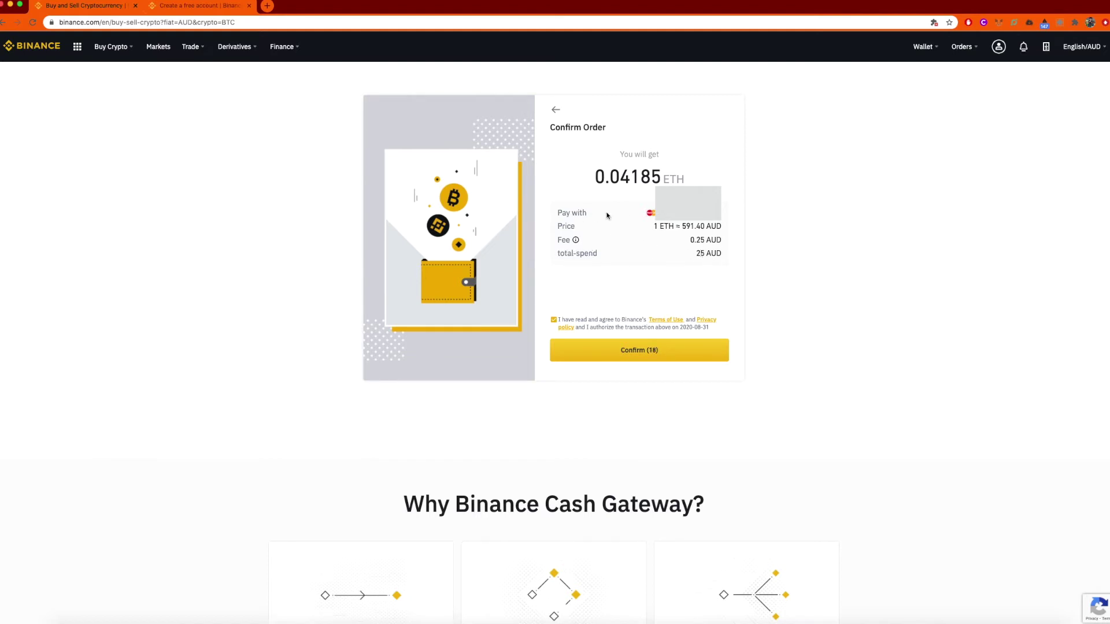
- Confirm the 25 AUD order for 0.04185 ETH and go to the Spot wallet
click(646, 355)
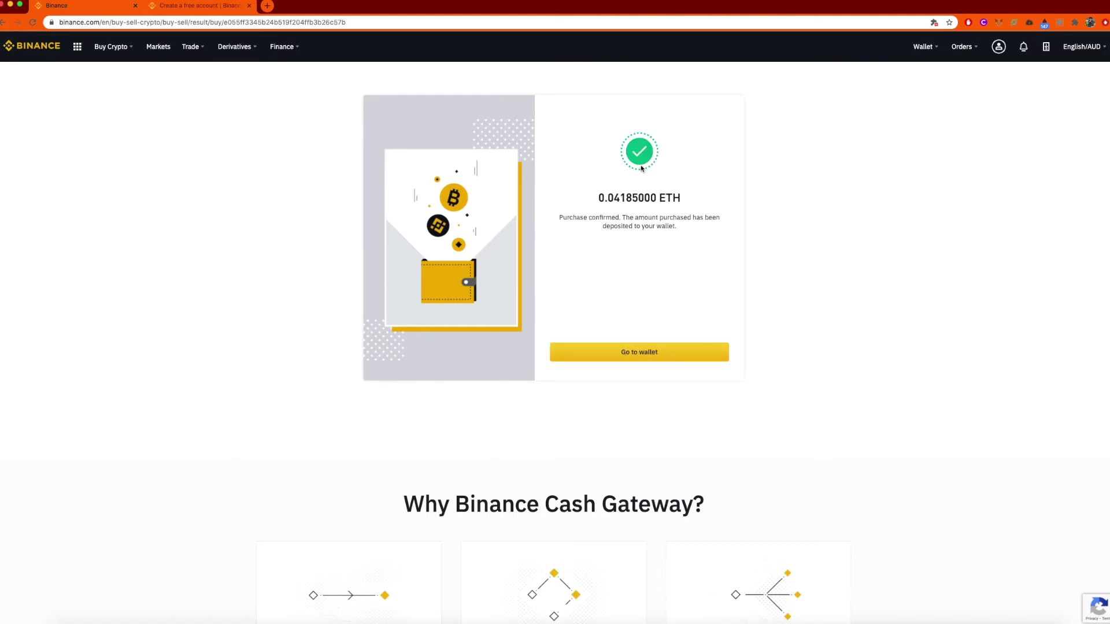
click(648, 359)
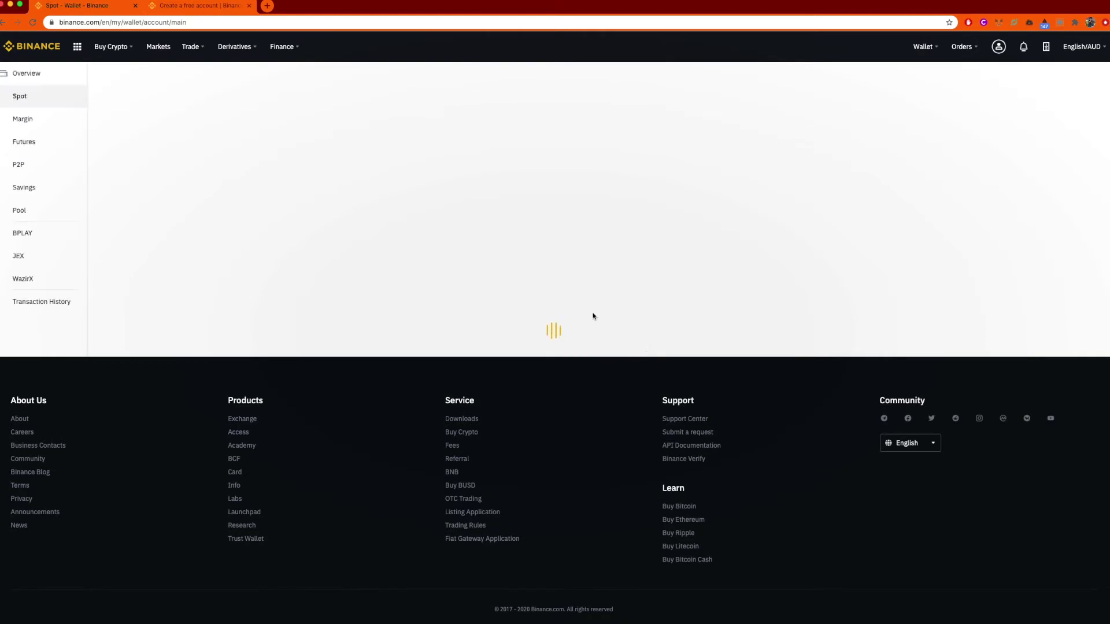
- Start a withdrawal from the ETH row of the Spot wallet
scroll(425, 305, down, 3)
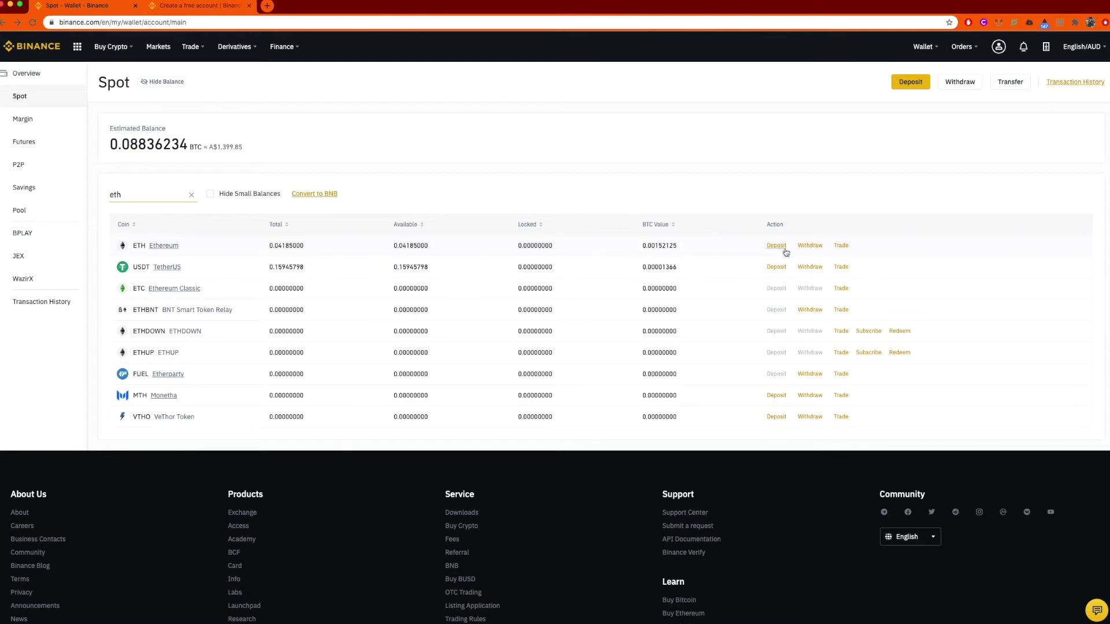
click(810, 246)
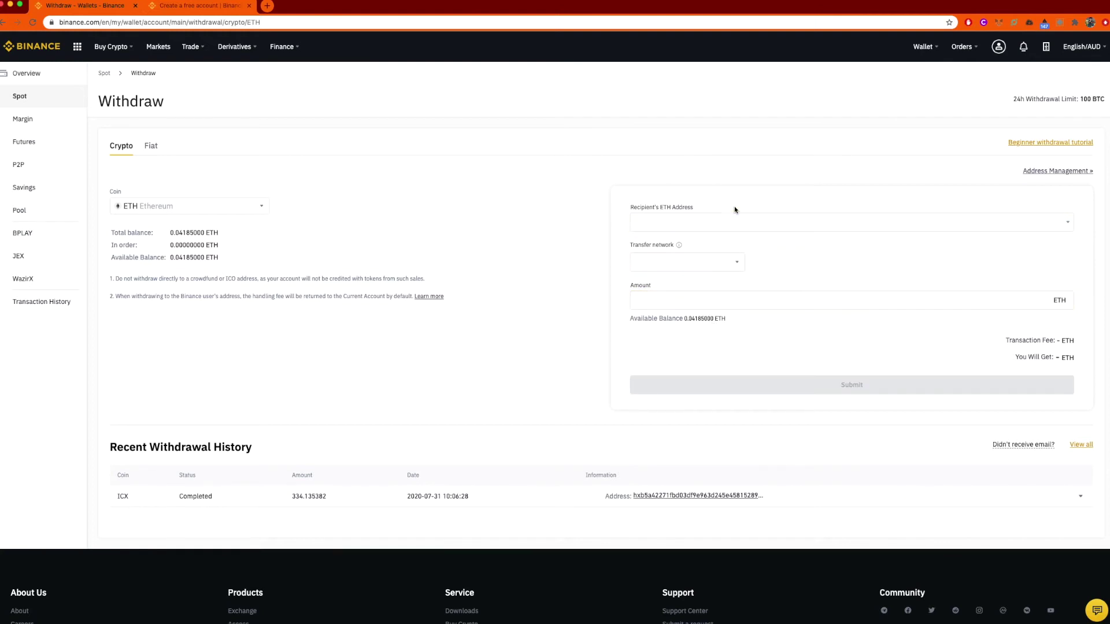
- Choose ERC20 as the withdrawal network with its 0.005 ETH fee, then bring up Exodus
click(743, 225)
click(736, 262)
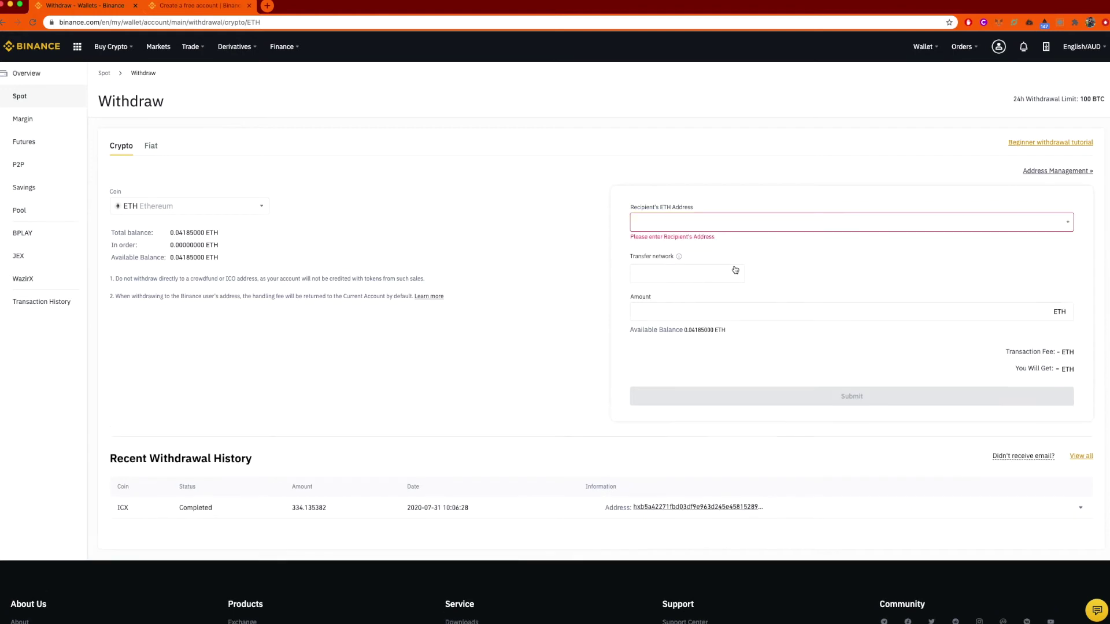
click(743, 273)
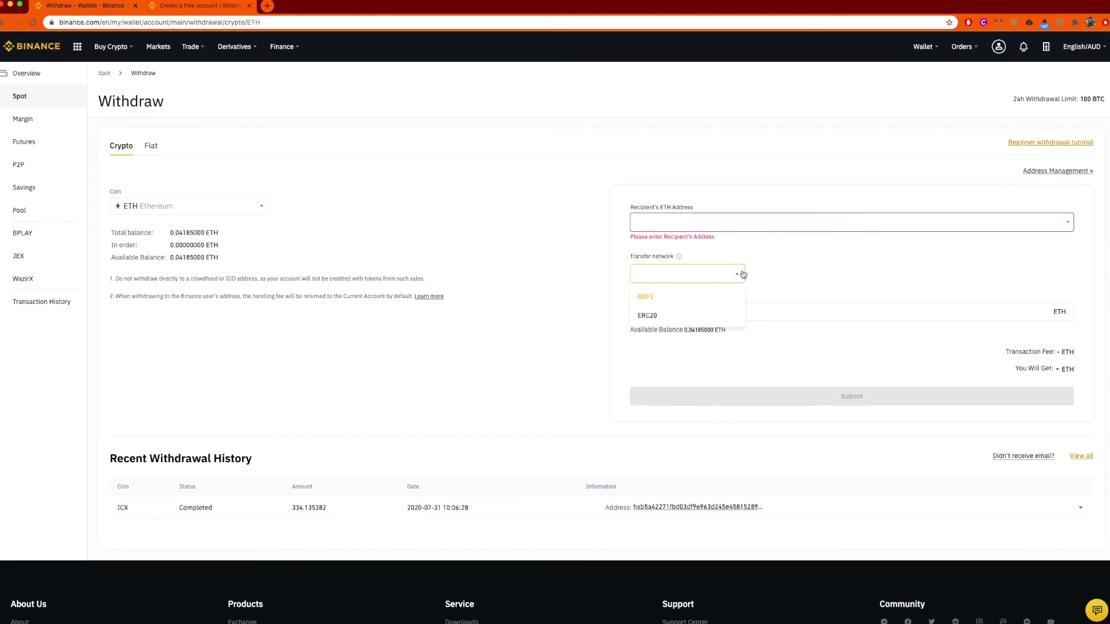
click(855, 263)
click(717, 280)
click(651, 322)
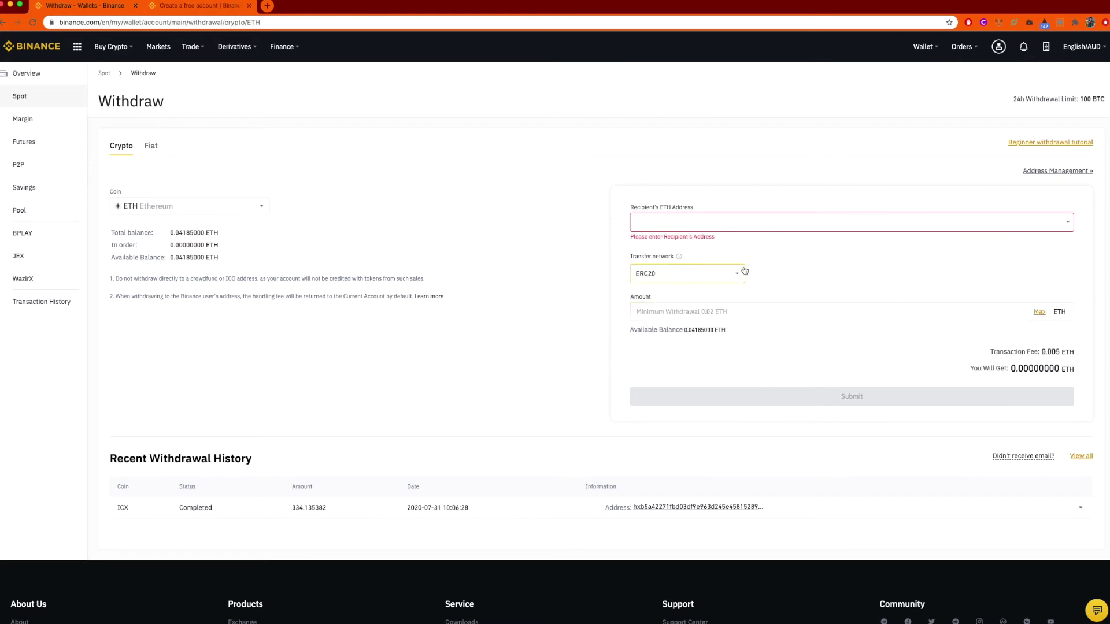
mouse_move(684, 269)
click(729, 274)
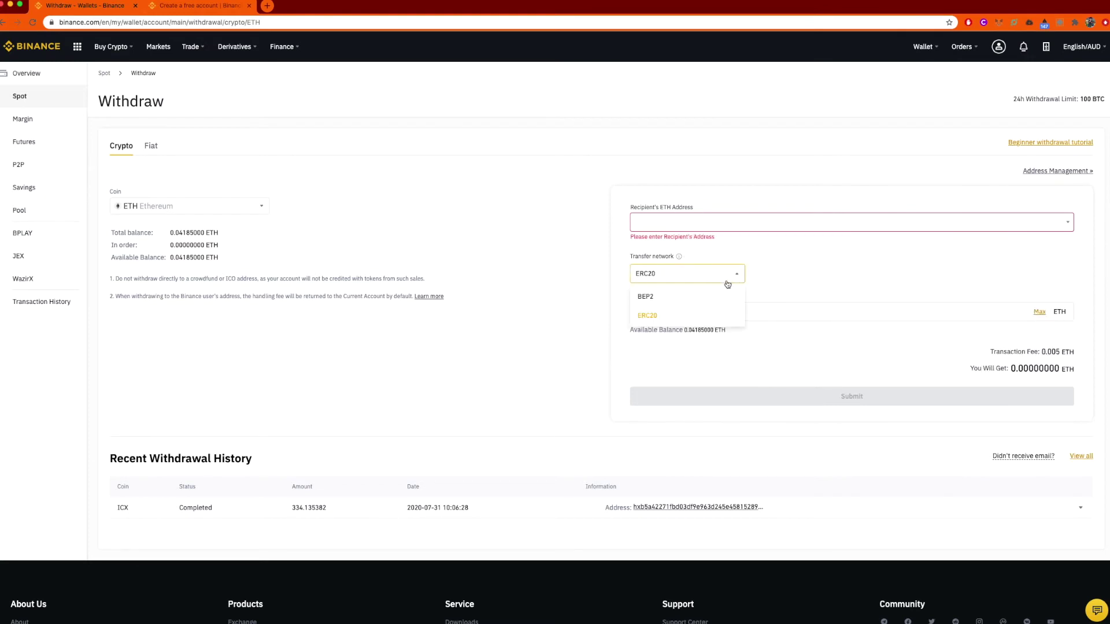
click(866, 274)
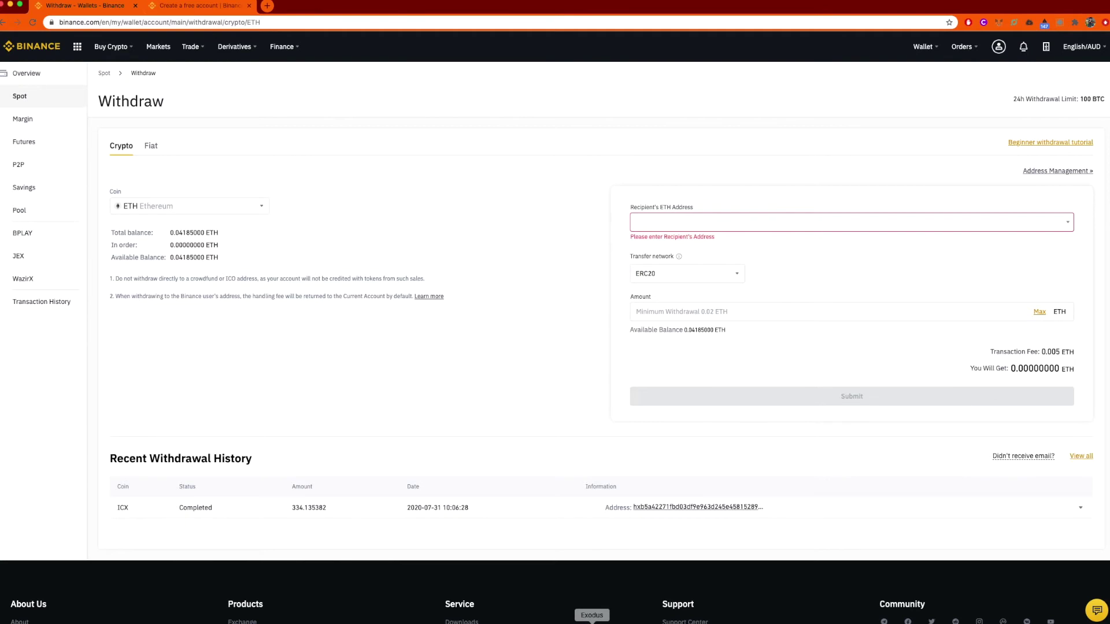
click(592, 623)
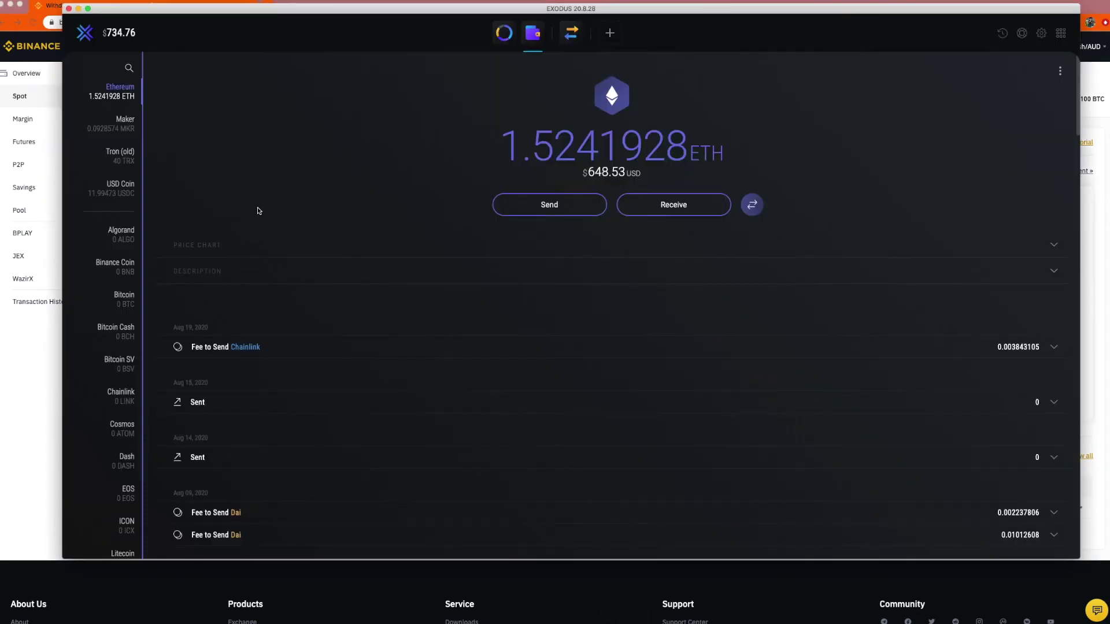
- Copy the Ethereum receiving address from Exodus's Receive view and close it
click(675, 204)
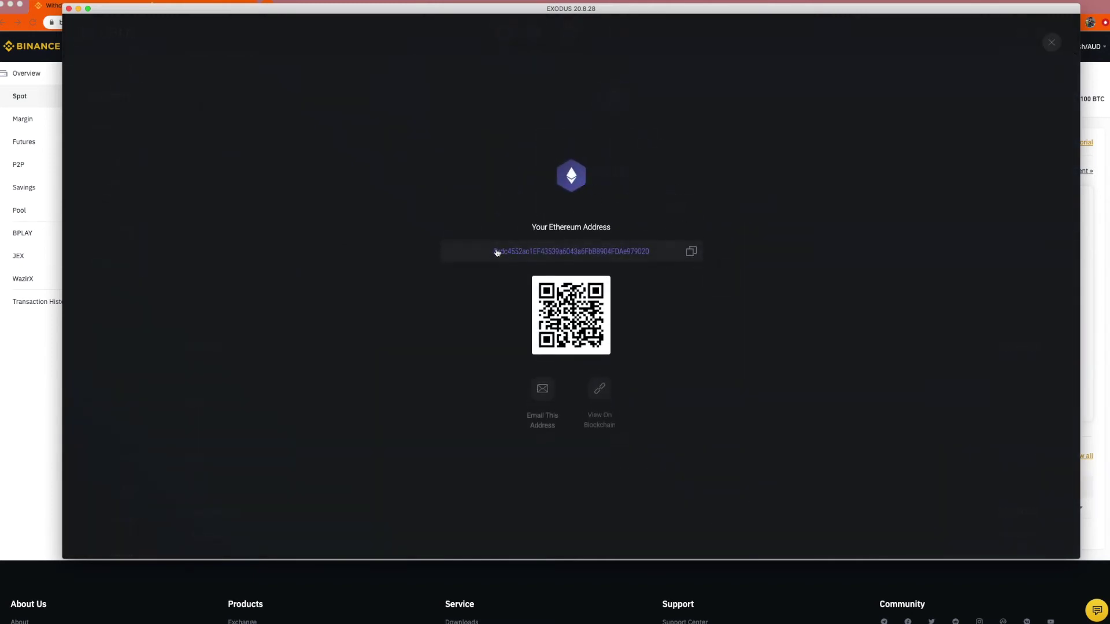
click(692, 255)
click(1051, 43)
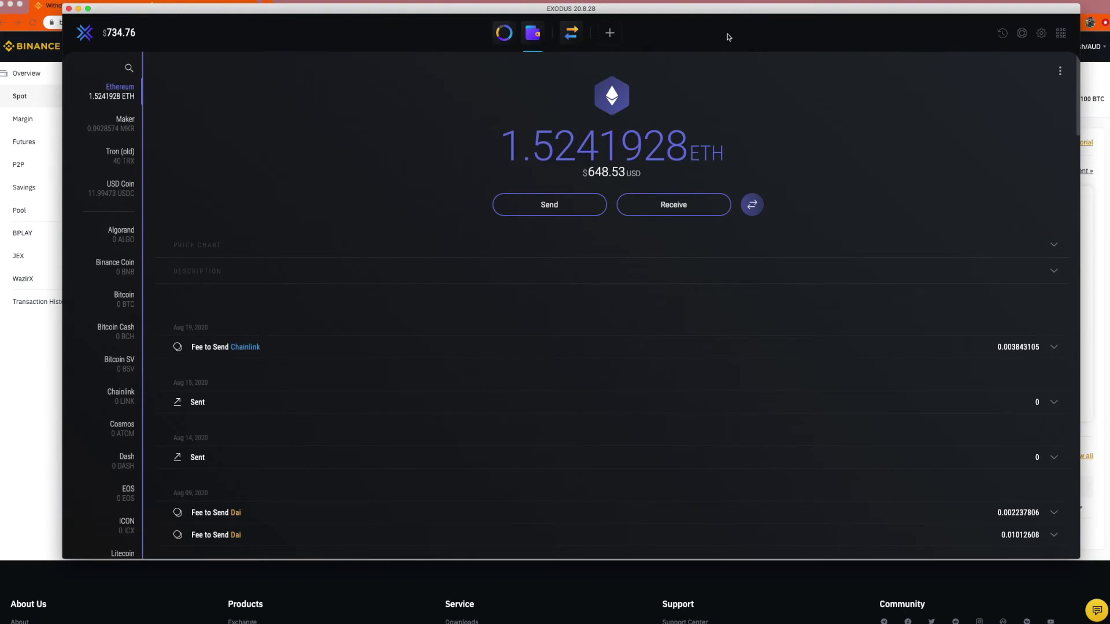
- Paste the copied Exodus address into Binance's recipient ETH address field
click(81, 10)
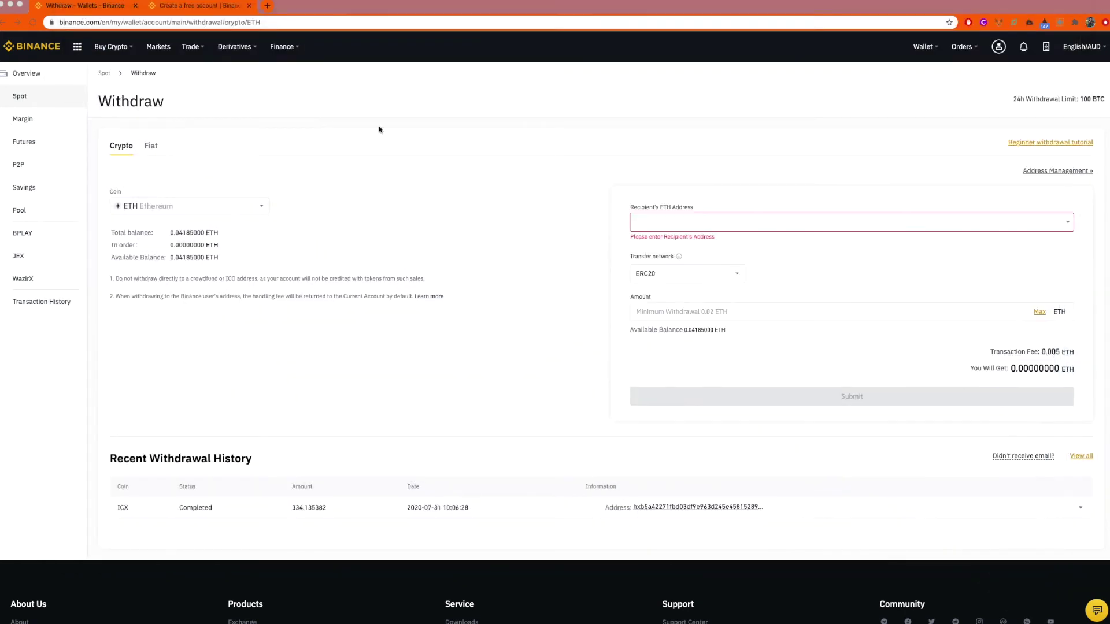
right_click(646, 221)
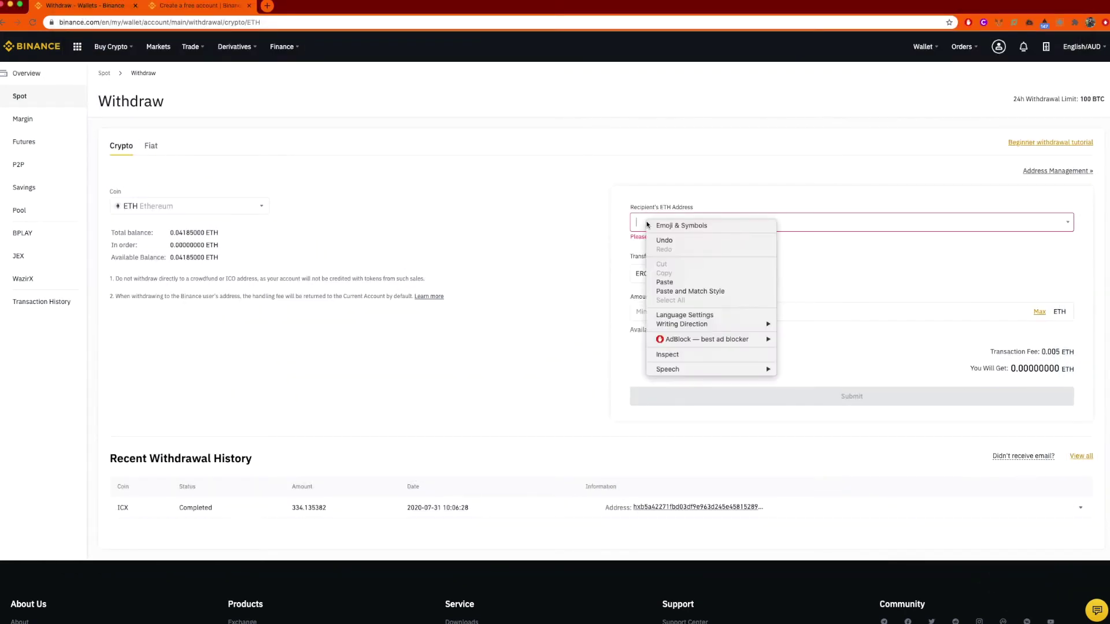
click(666, 282)
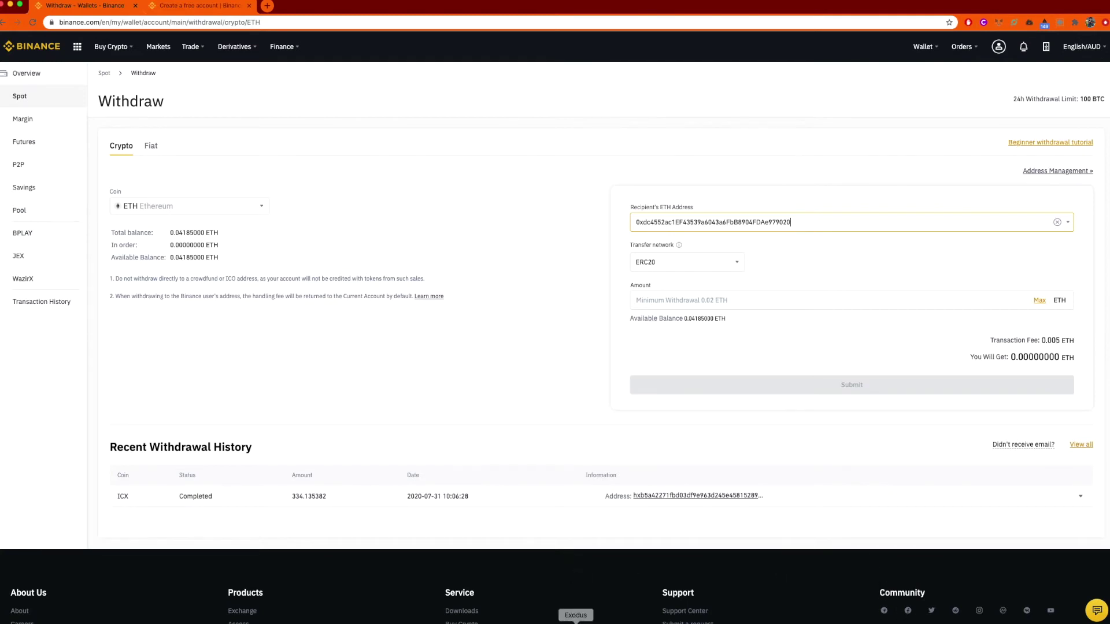
- Recheck the pasted address against Exodus's Ethereum receiving address, then minimize Exodus
click(572, 615)
click(694, 212)
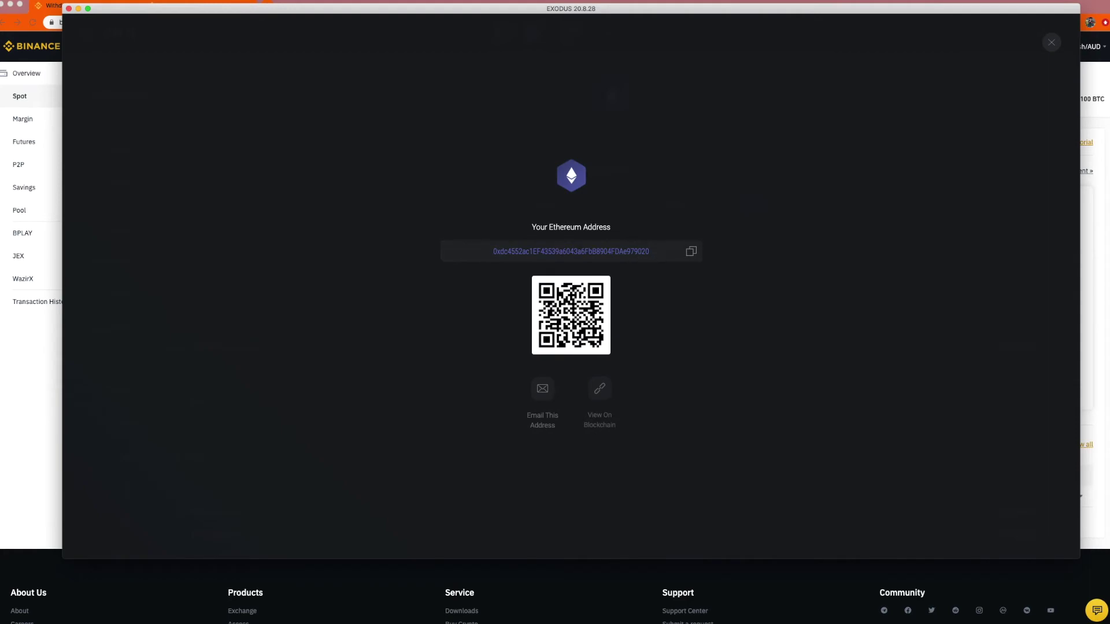
click(1051, 43)
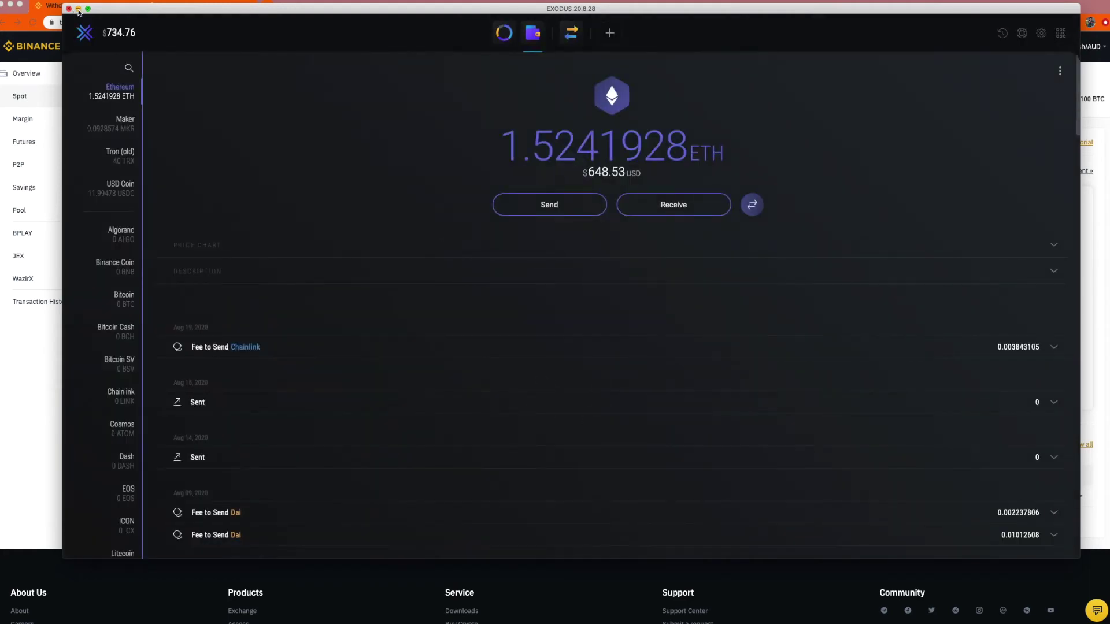
click(79, 9)
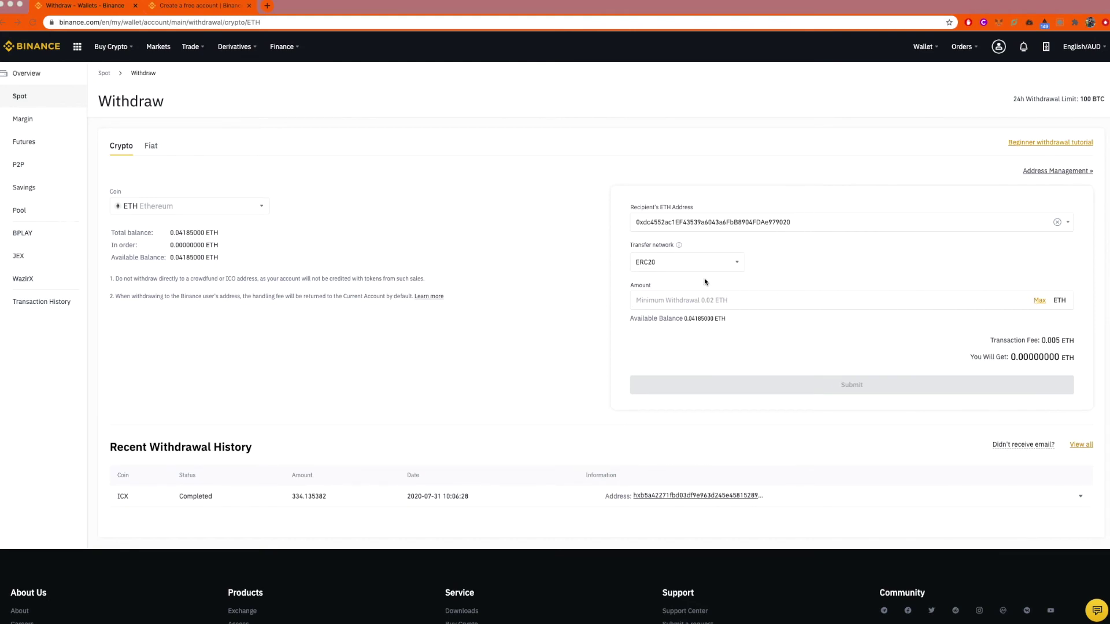
- Withdraw the full 0.04185 ETH balance, 0.03685 ETH after fees, and submit the request
click(1039, 301)
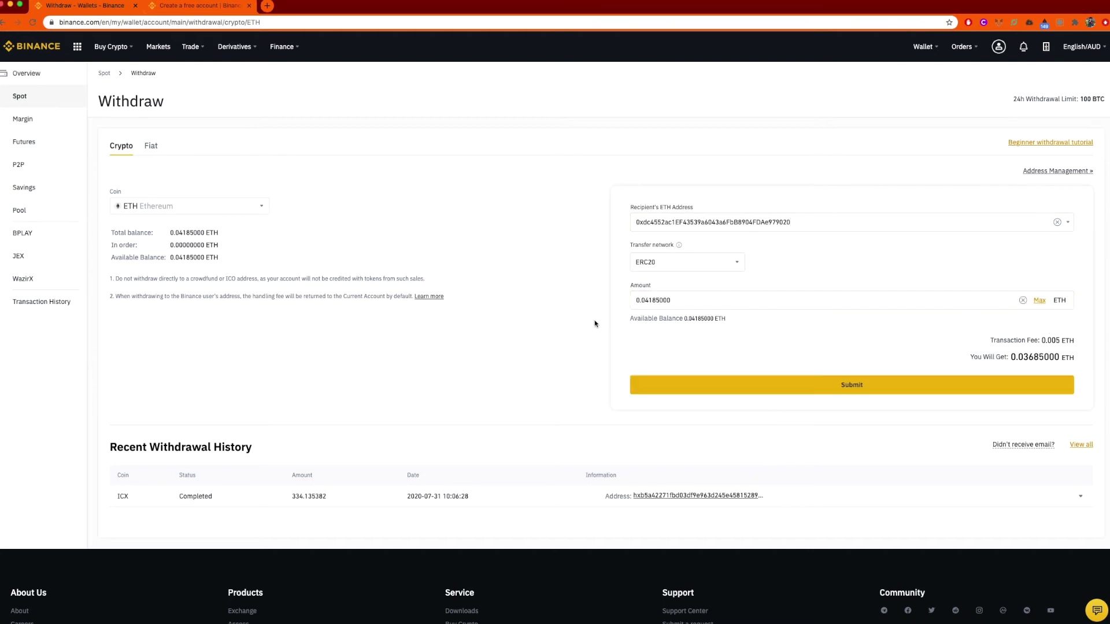
click(659, 302)
click(865, 386)
click(852, 391)
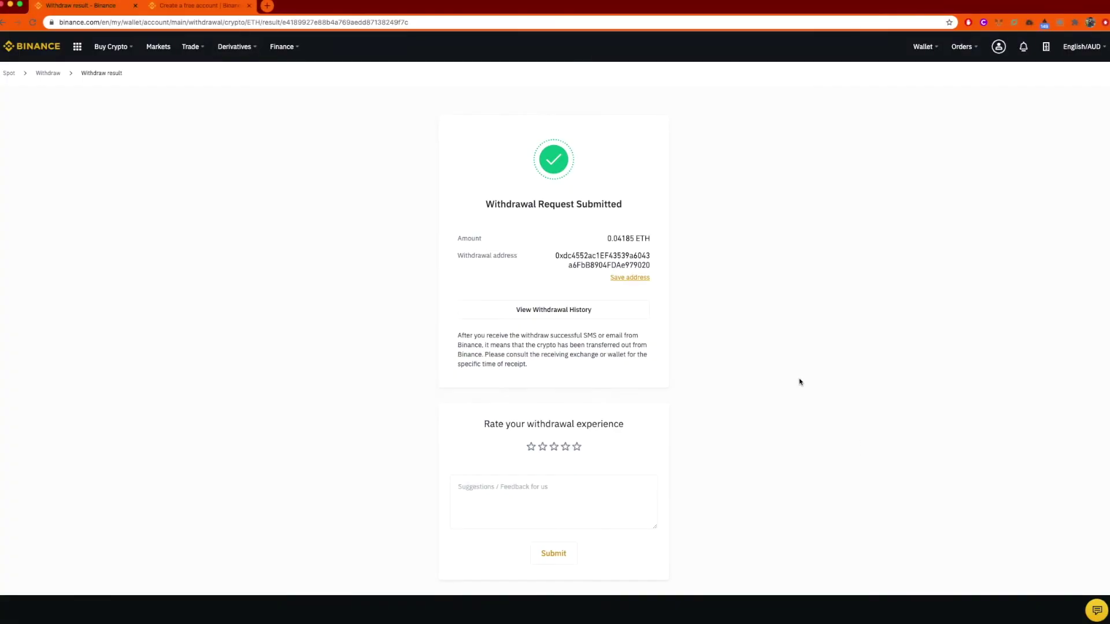
- Rate the withdrawal experience three stars, then bring up the Exodus wallet
click(554, 447)
click(576, 622)
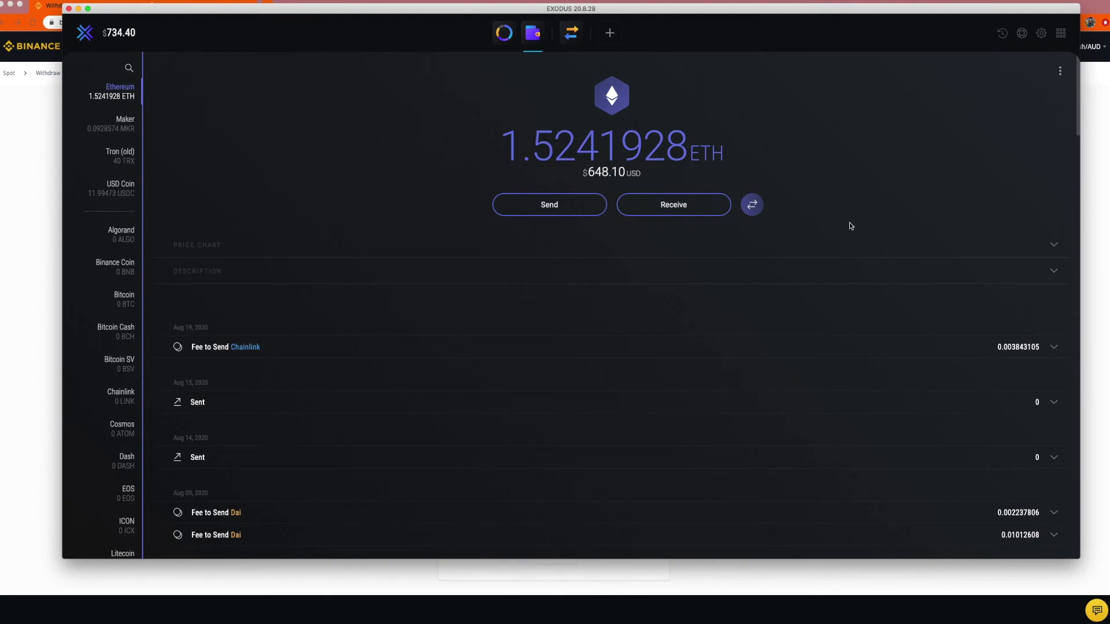
click(1054, 273)
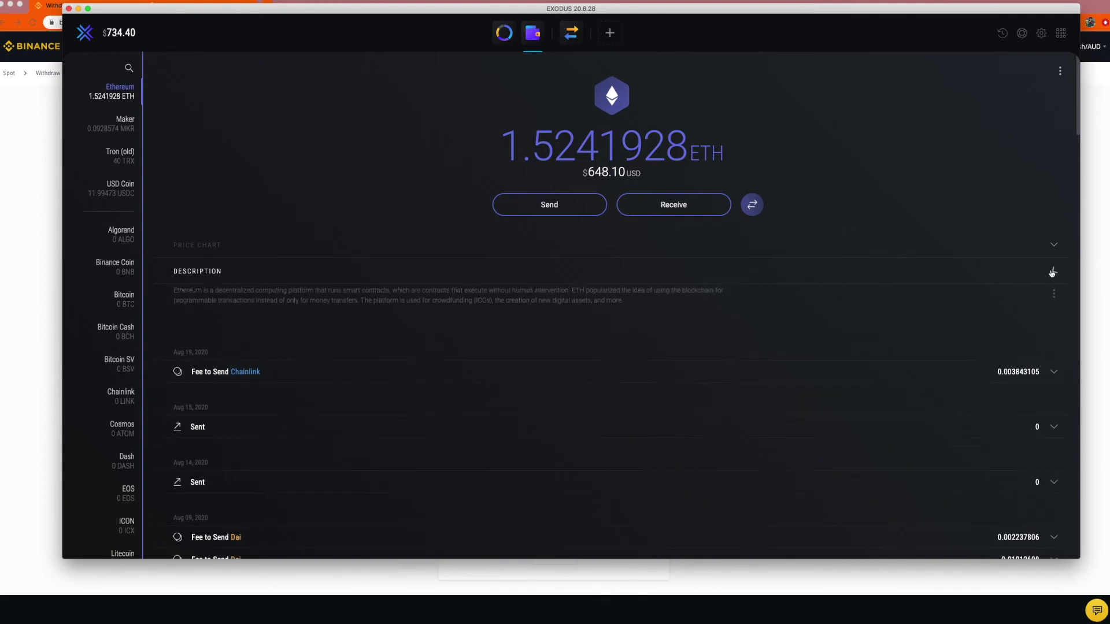
click(1053, 274)
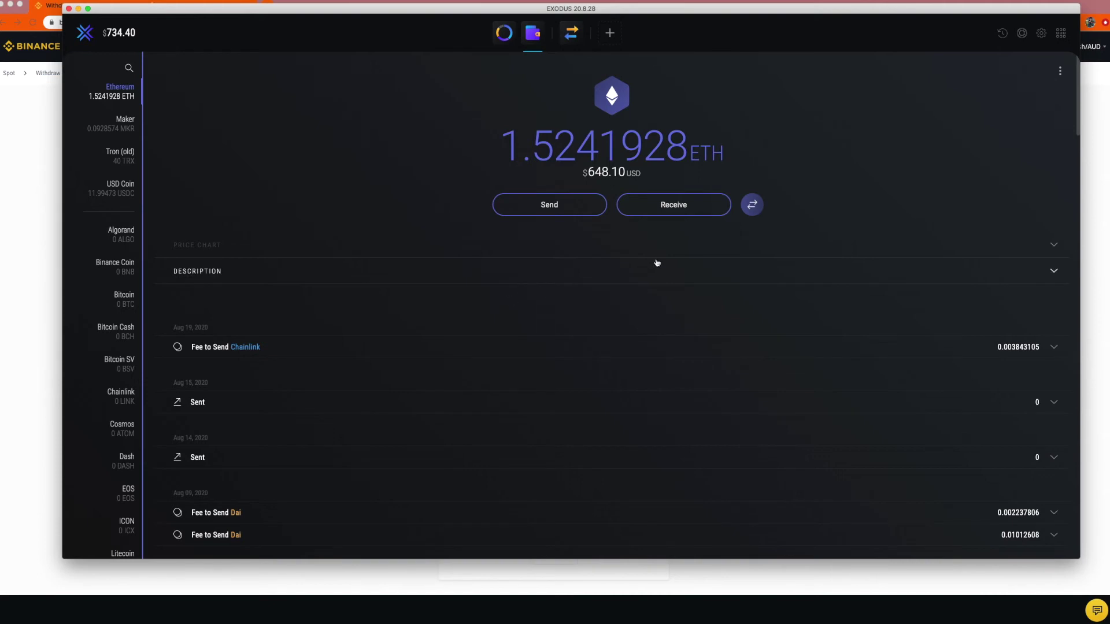
click(21, 171)
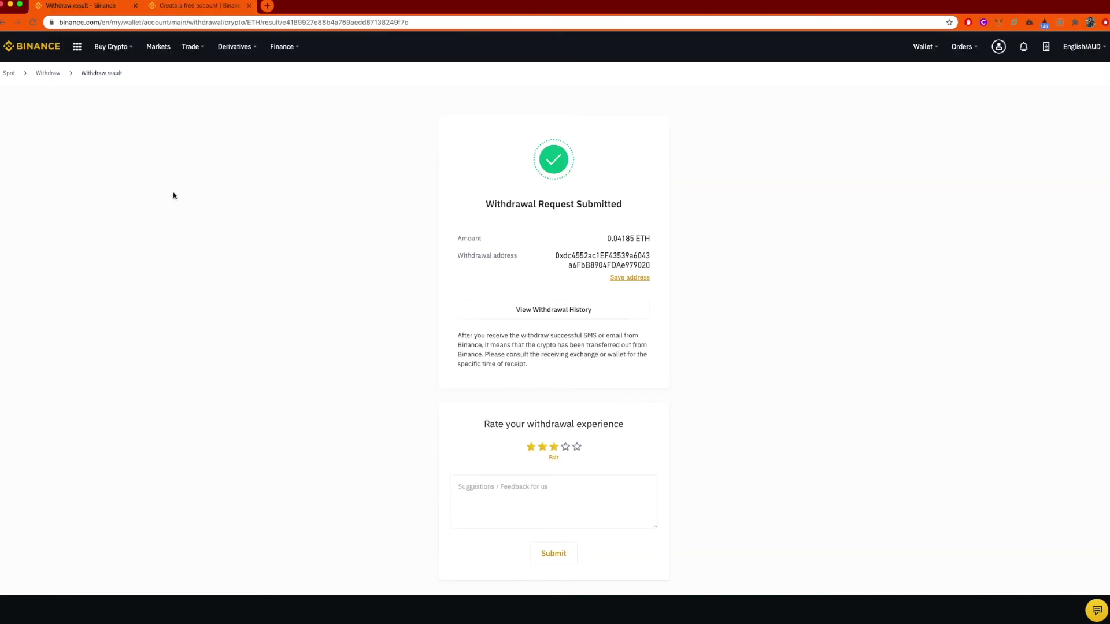
- List crypto withdrawals, showing the 0.03685 ETH withdrawal as Processing, then bring Exodus forward
click(558, 313)
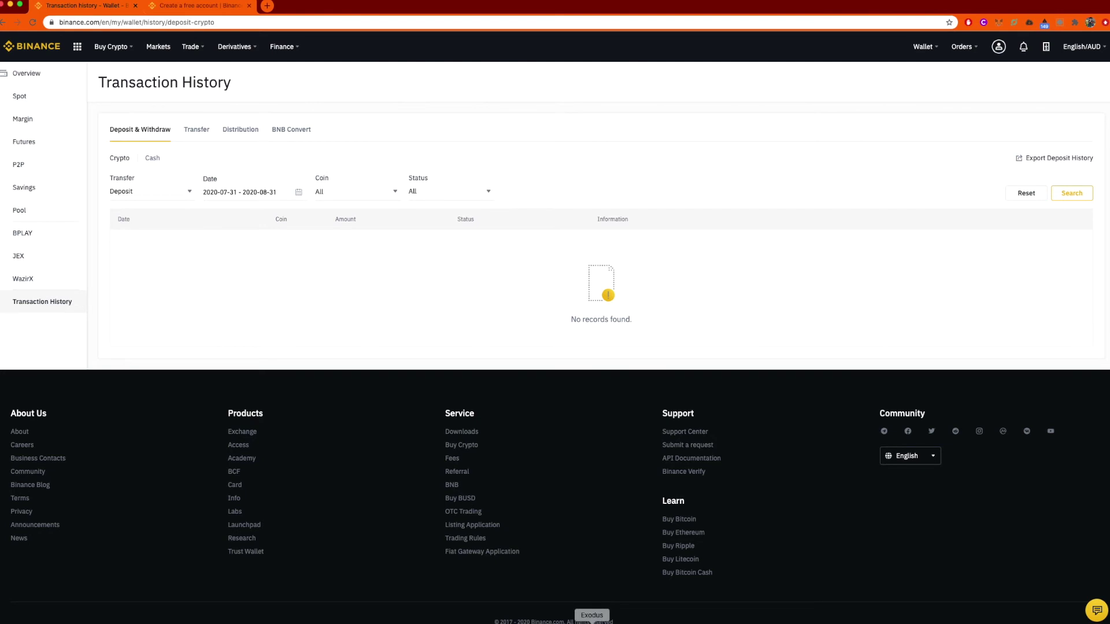
click(593, 621)
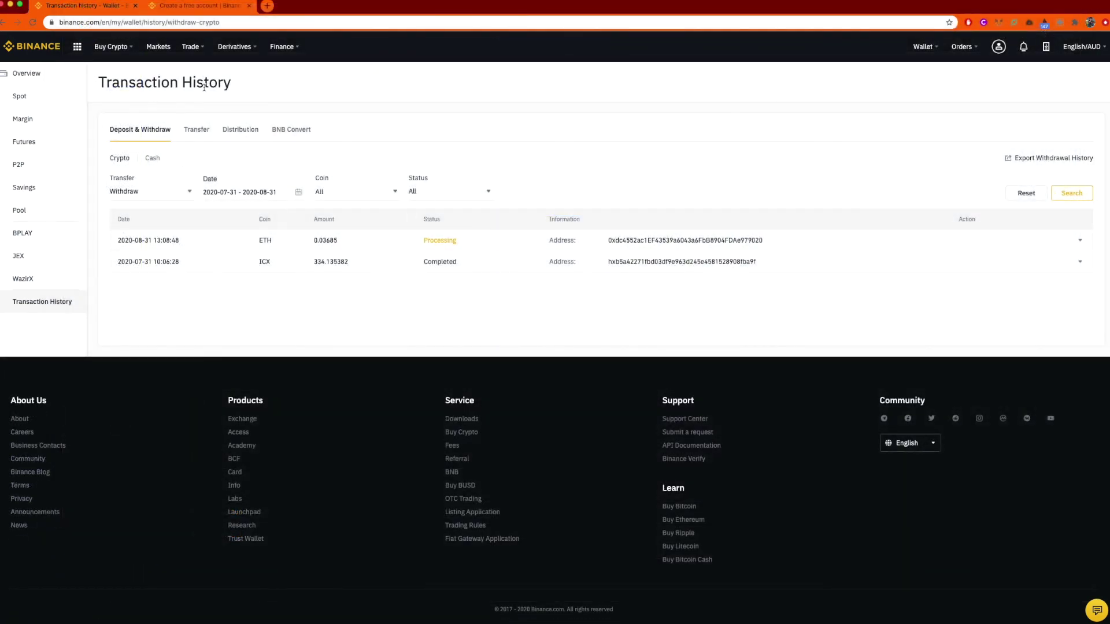
- Switch the history to Cash deposits to check the AUD 24.75 deposit
click(164, 190)
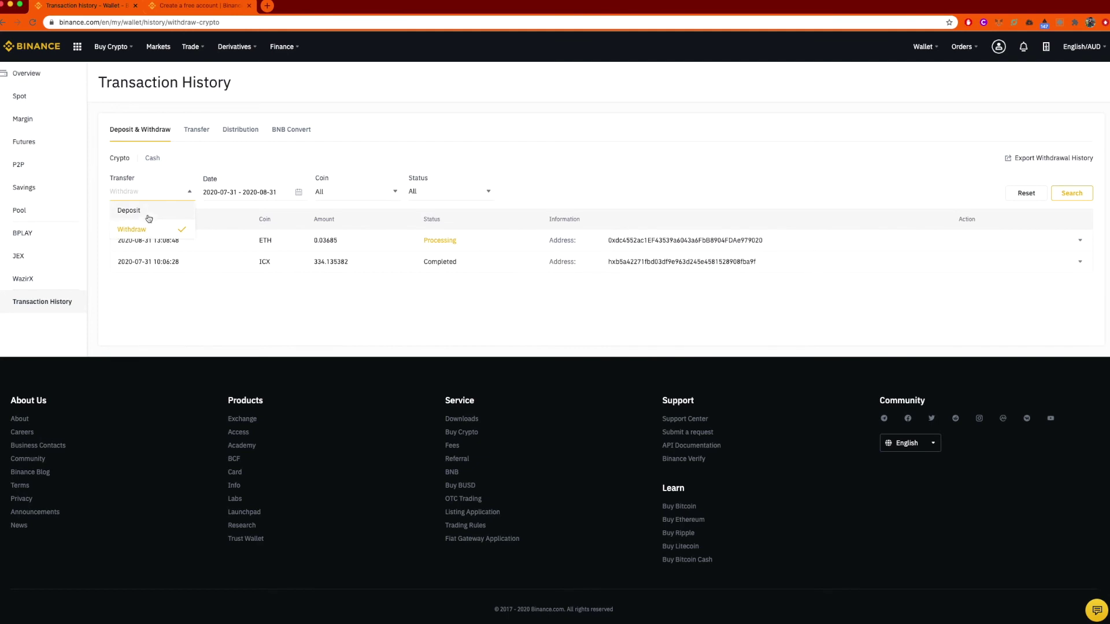
click(155, 230)
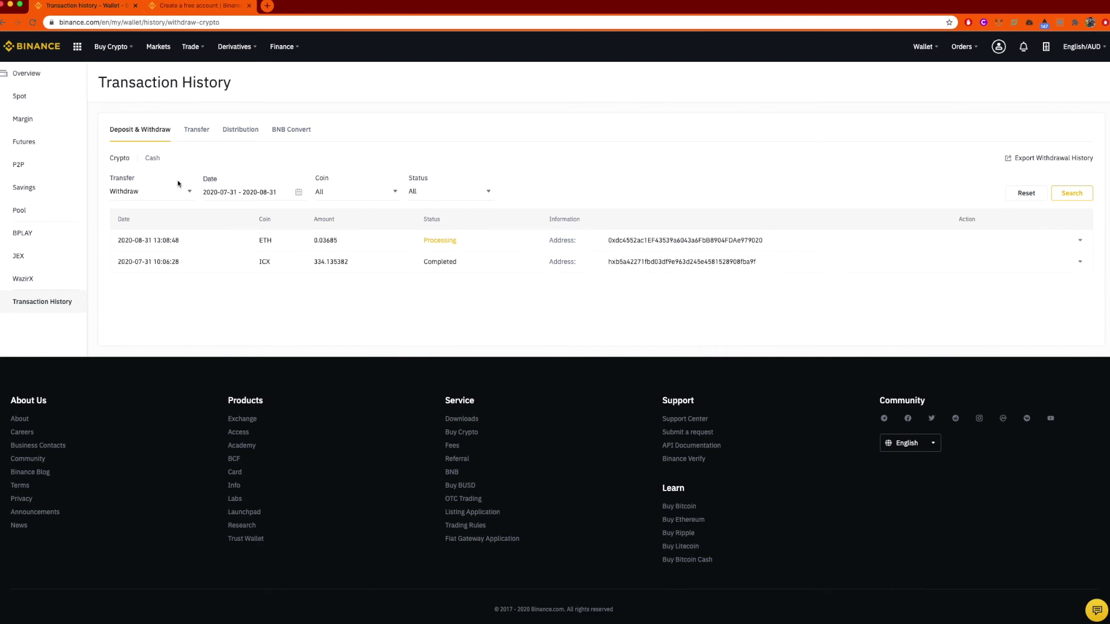
click(155, 162)
click(146, 192)
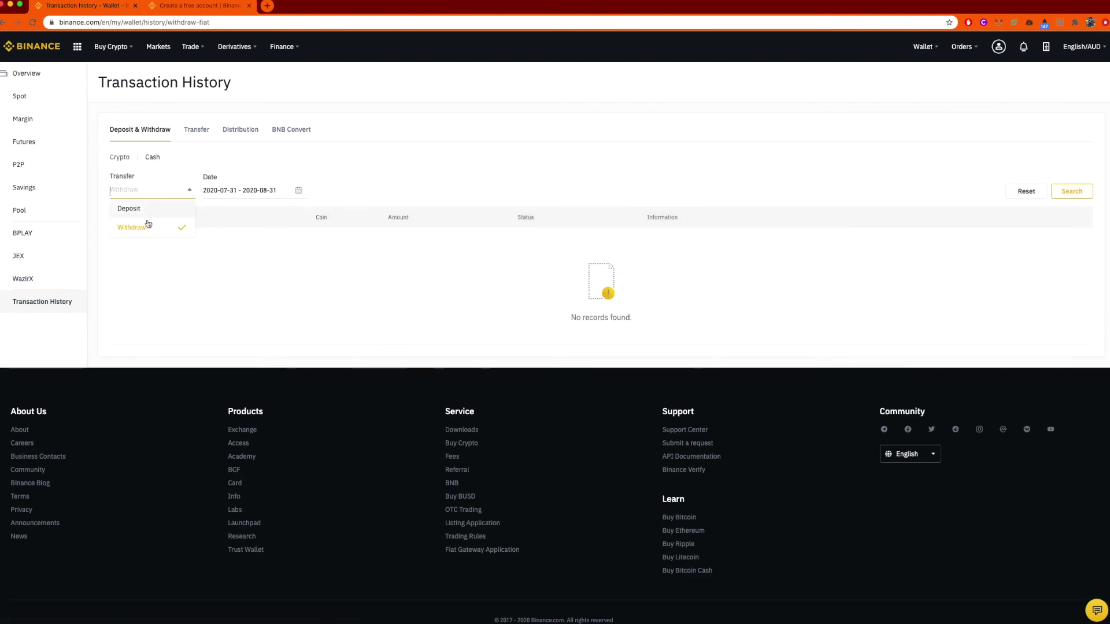
click(146, 210)
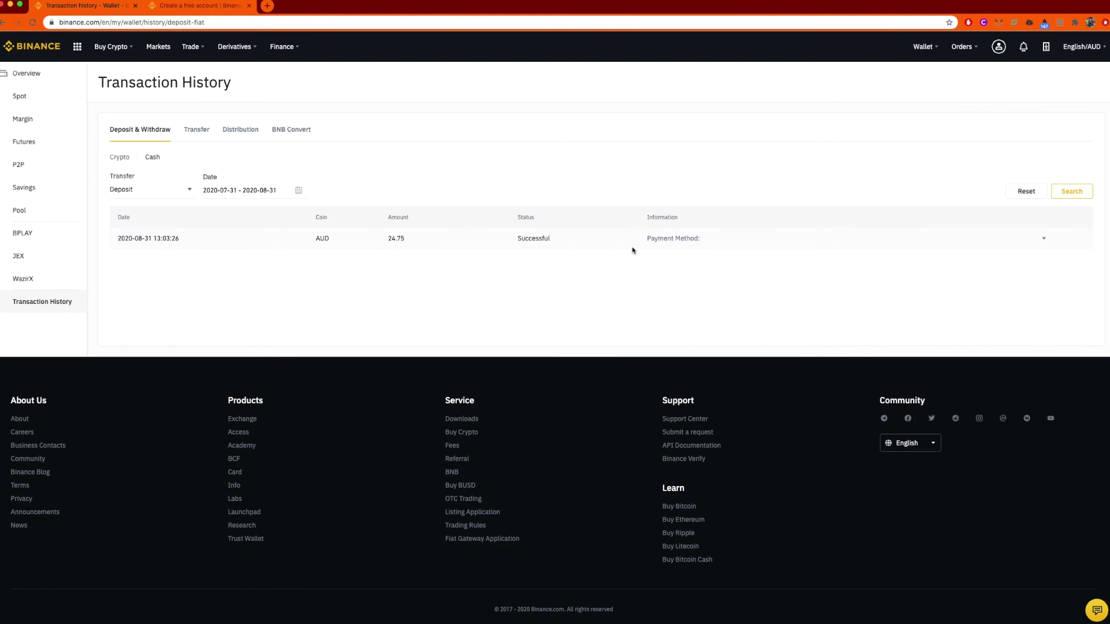
- Return to the Crypto history filtered to Withdraw
click(125, 160)
click(153, 193)
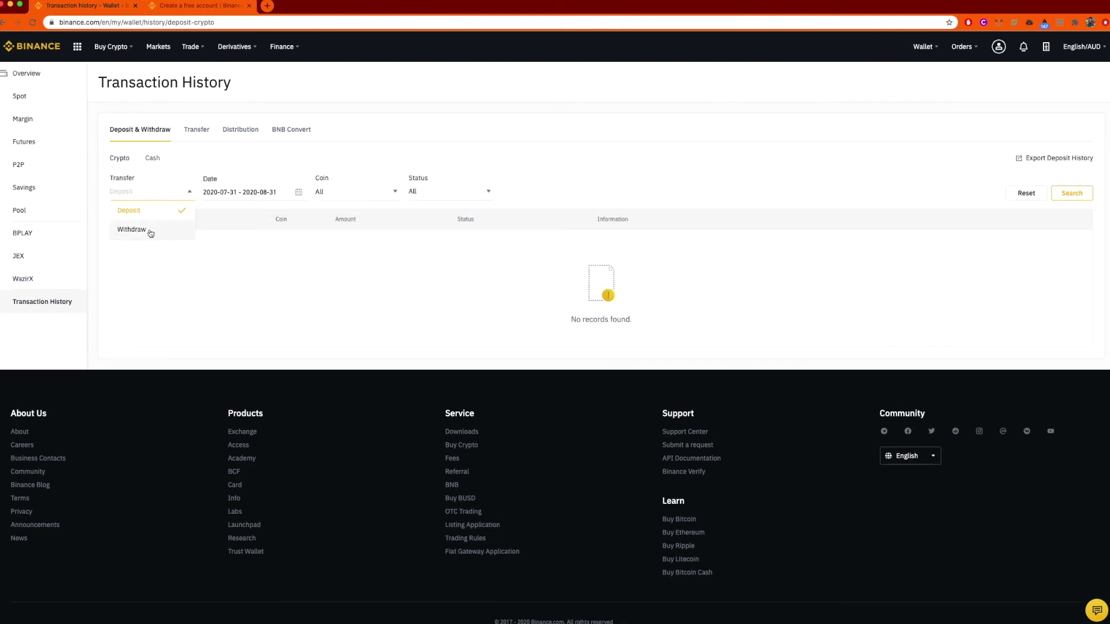
click(132, 230)
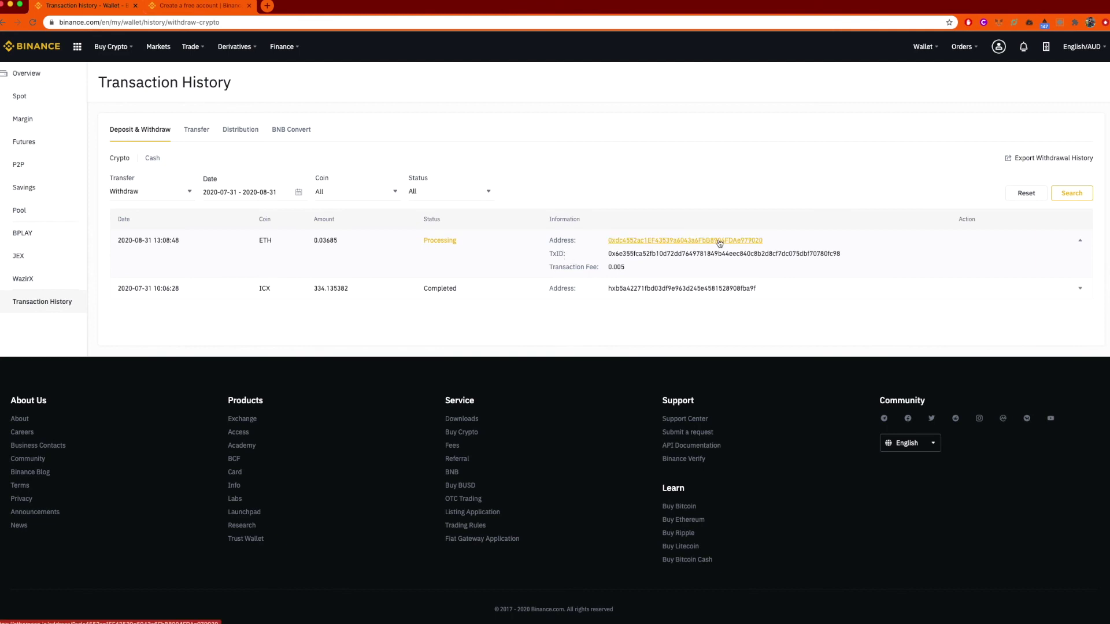
- View the withdrawal on Etherscan, confirming 0.03685 Ether sent with Success status
click(683, 257)
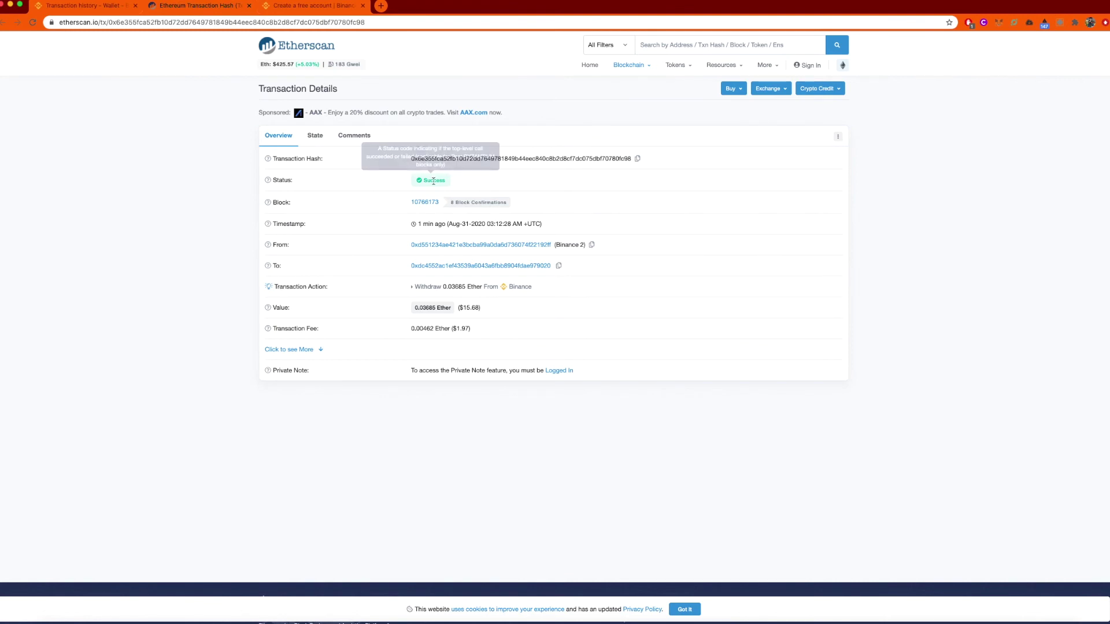
mouse_move(429, 183)
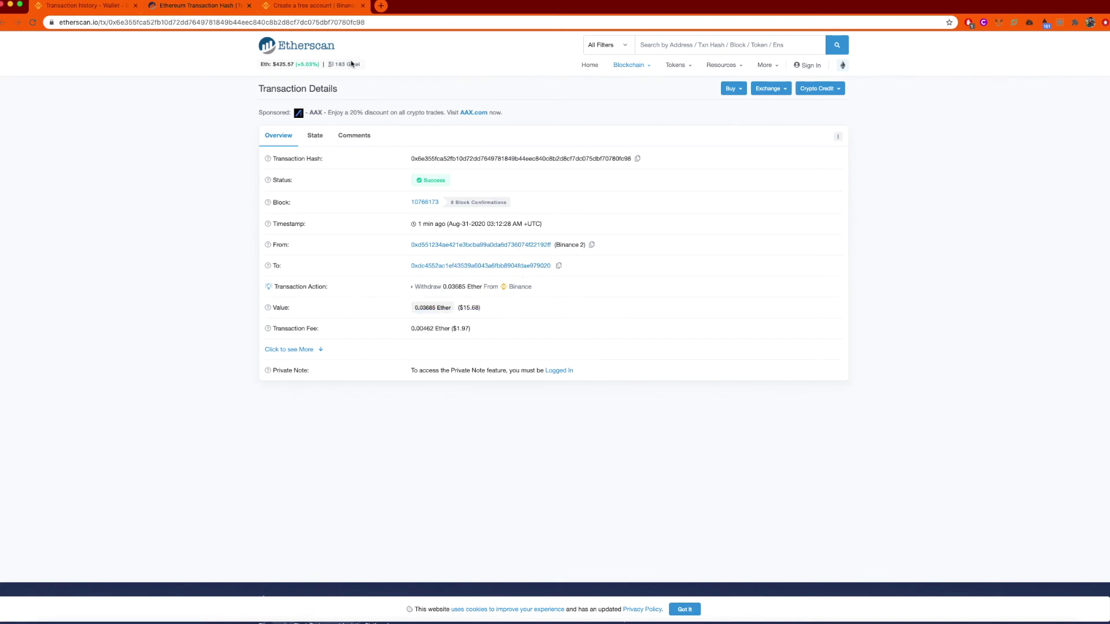
click(100, 7)
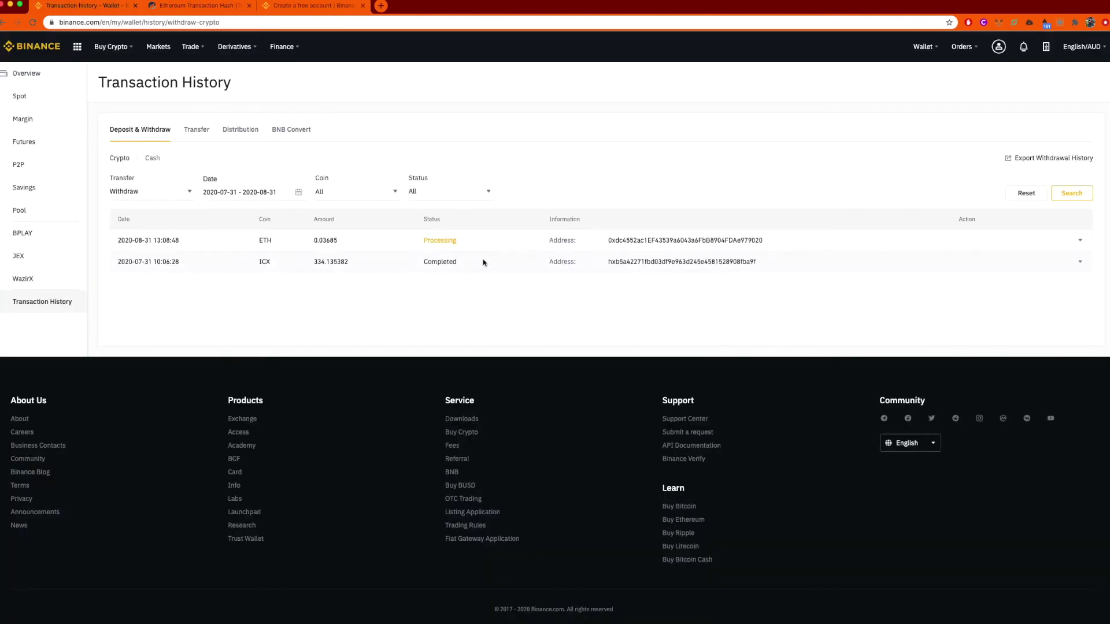
- Expand the ETH withdrawal's details in Binance, then bring up the Exodus wallet
click(186, 245)
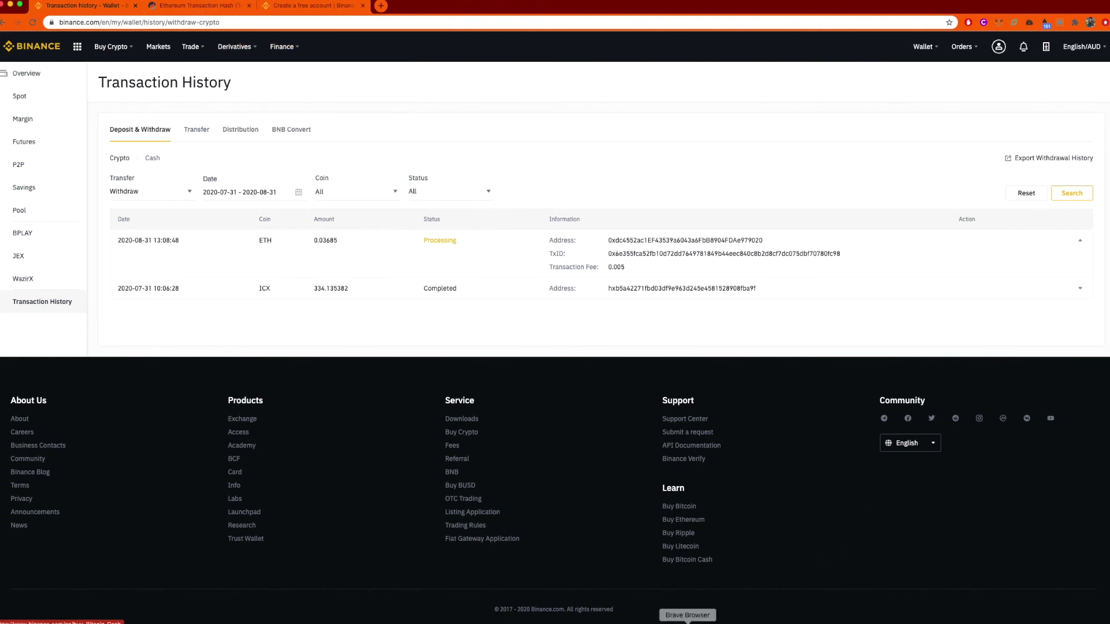
click(577, 622)
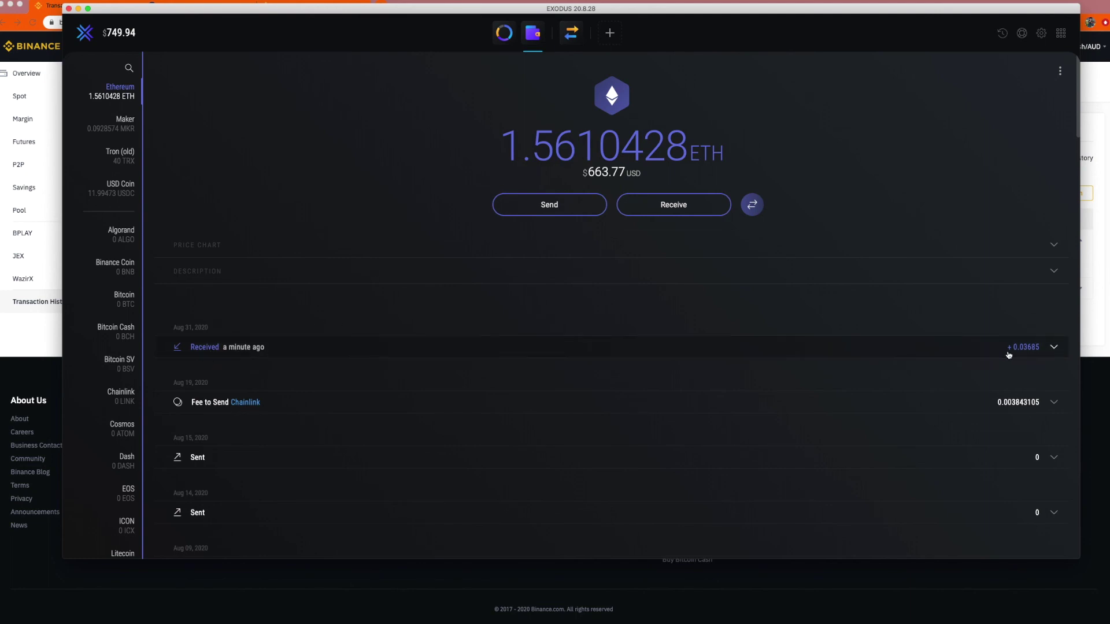
- Expand Exodus's received 0.03685 ETH transaction to view its date, transaction ID and $15.67 value
click(1053, 348)
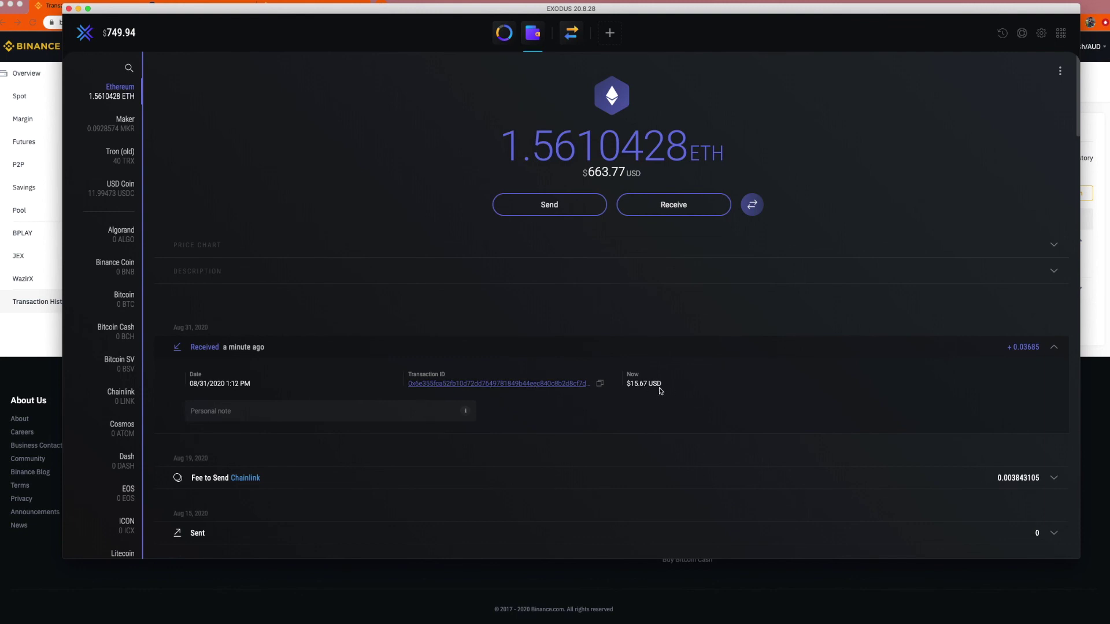
click(258, 411)
mouse_move(466, 415)
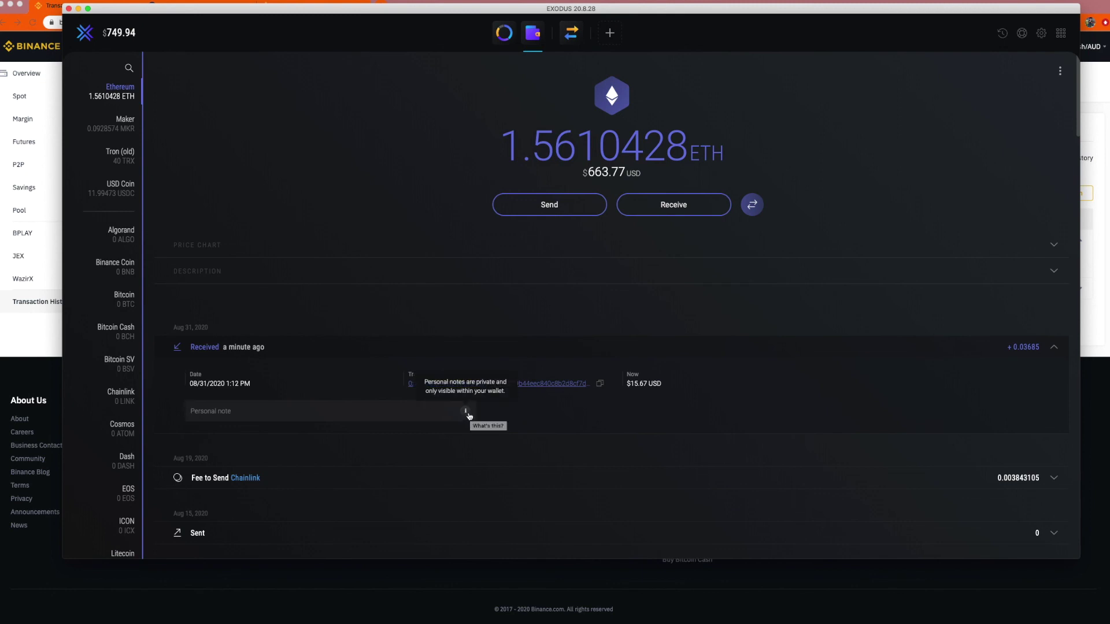
click(214, 413)
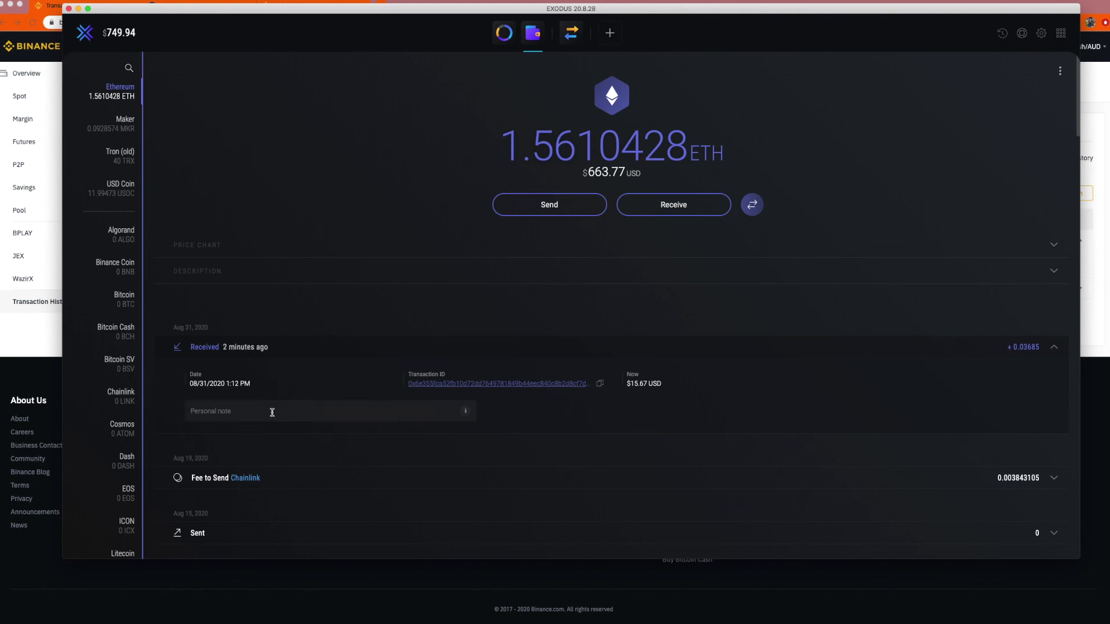
scroll(273, 411, down, 10)
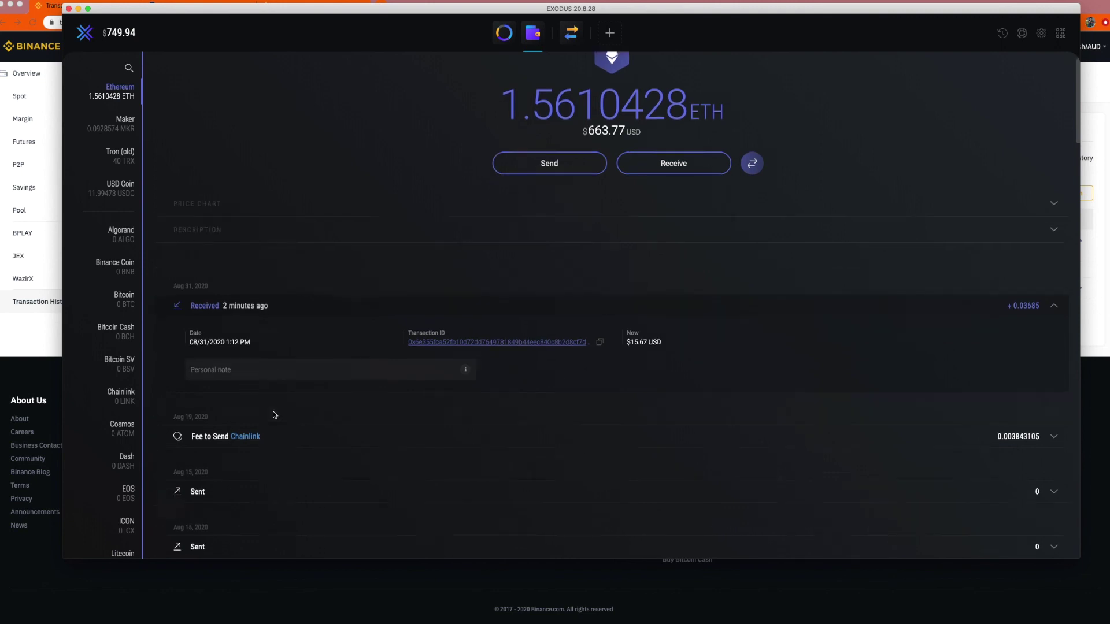
scroll(274, 415, down, 10)
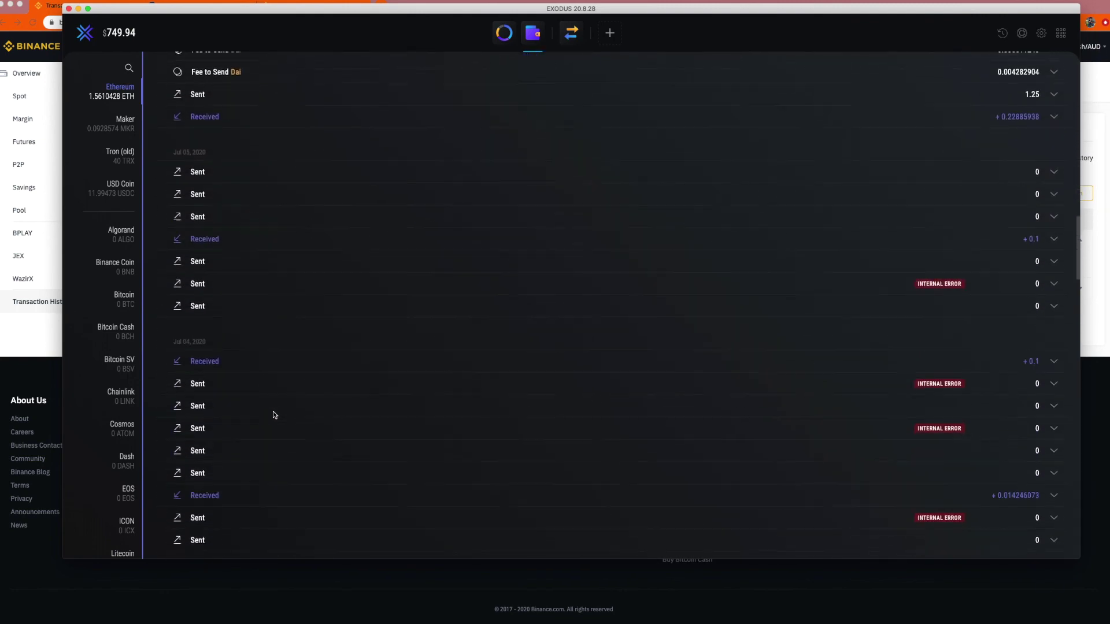
scroll(274, 414, up, 20)
scroll(273, 414, up, 5)
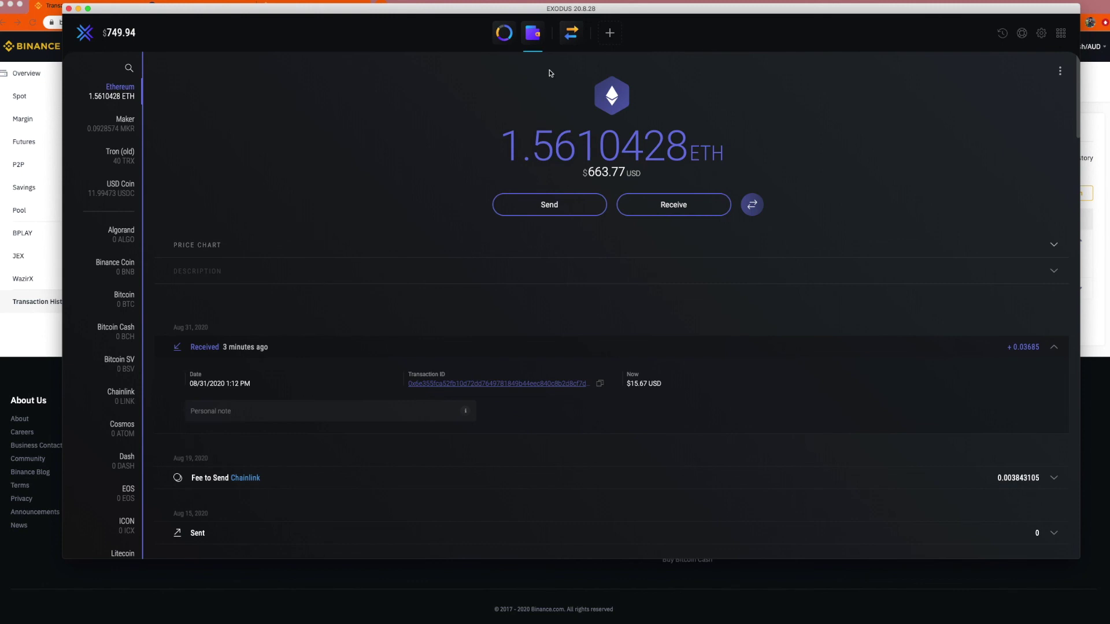
click(453, 2)
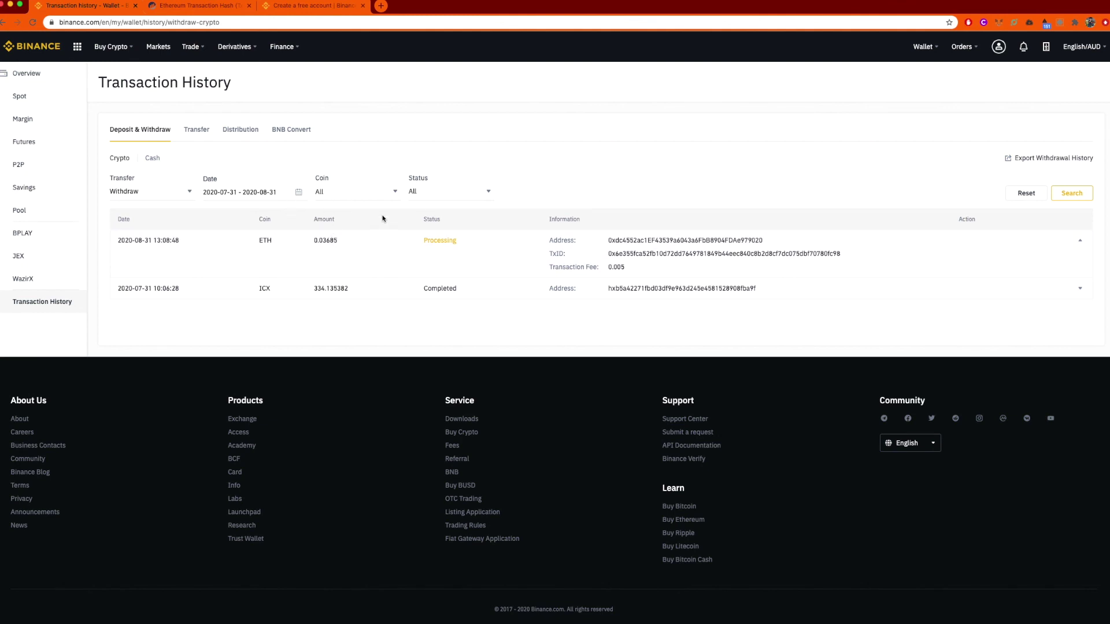
- Bring the Exodus wallet forward, showing 1.5610428 ETH and the received transaction's details
click(586, 615)
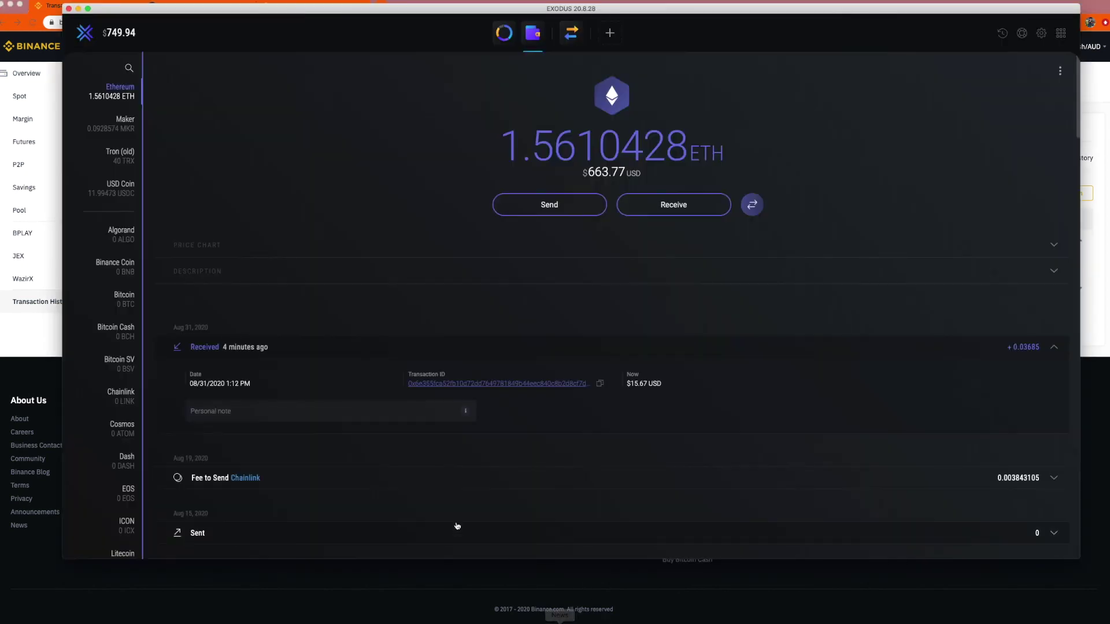